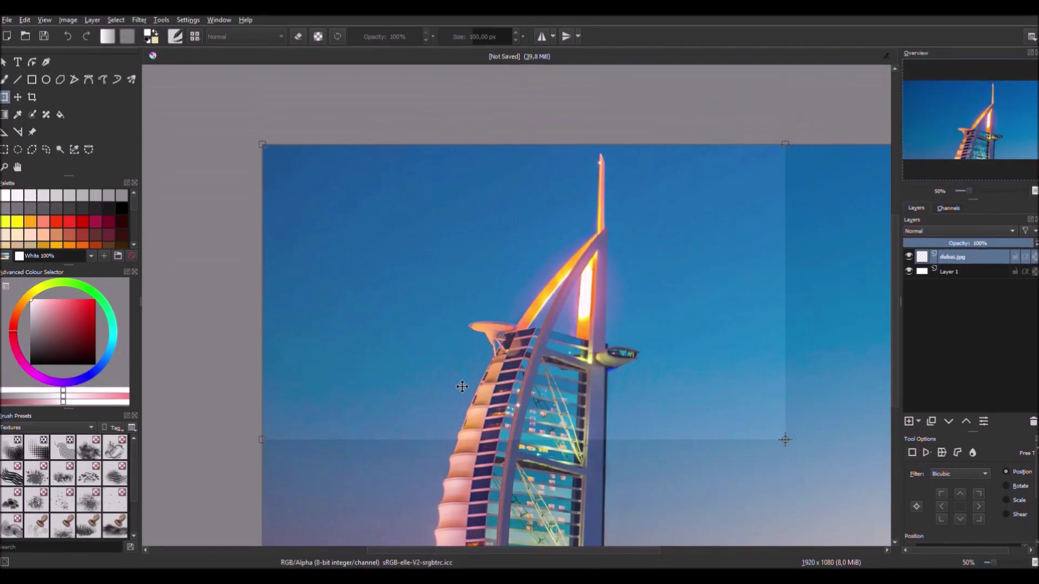
Align the dubai.jpg image with the canvas's upper-left corner and undo the stray shear applied to it.
scroll(543, 369, down, 2)
drag(691, 245, 522, 92)
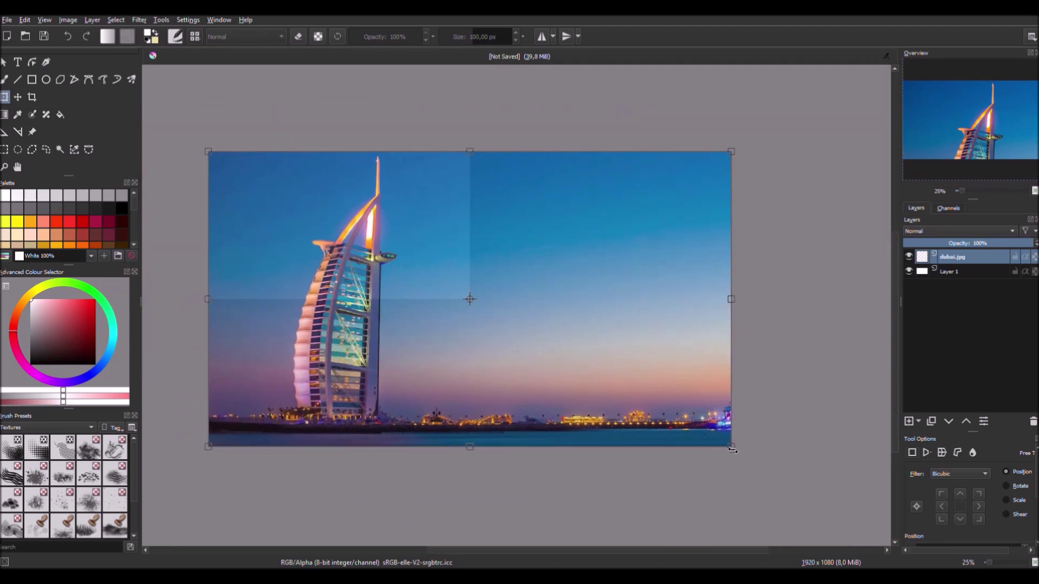
drag(736, 454, 695, 421)
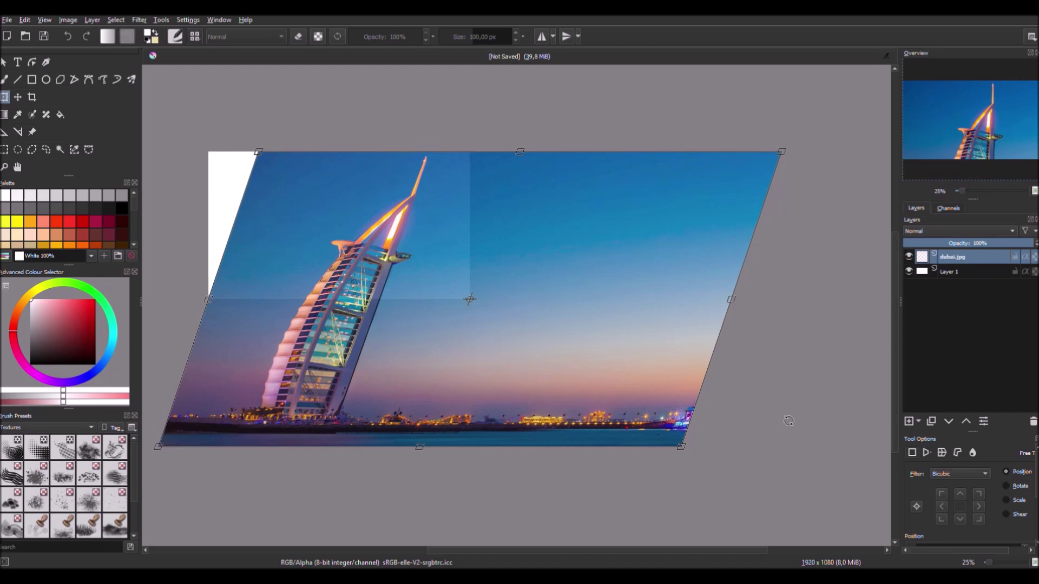
key(ctrl+z)
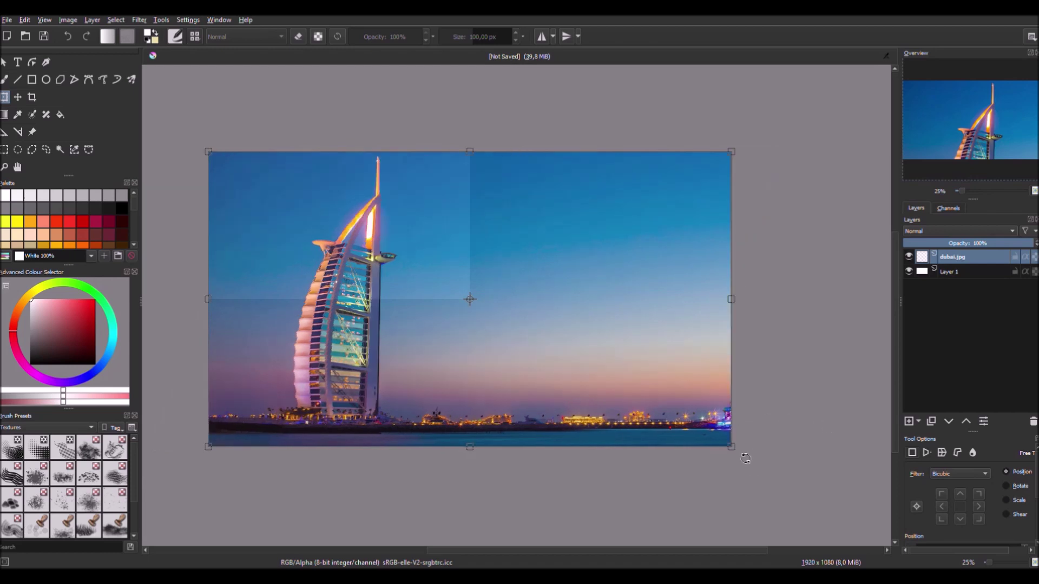
Scale the dubai.jpg image down proportionally so it exactly fills the 1920 x 1080 canvas and apply the transformation.
drag(738, 453, 452, 349)
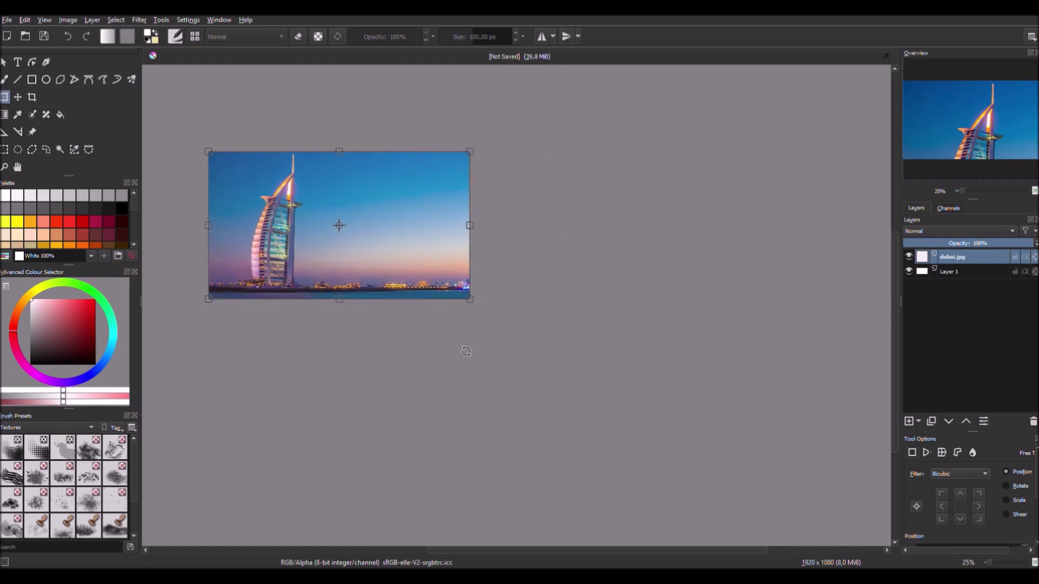
scroll(466, 352, up, 7)
drag(567, 216, 572, 307)
scroll(573, 307, down, 3)
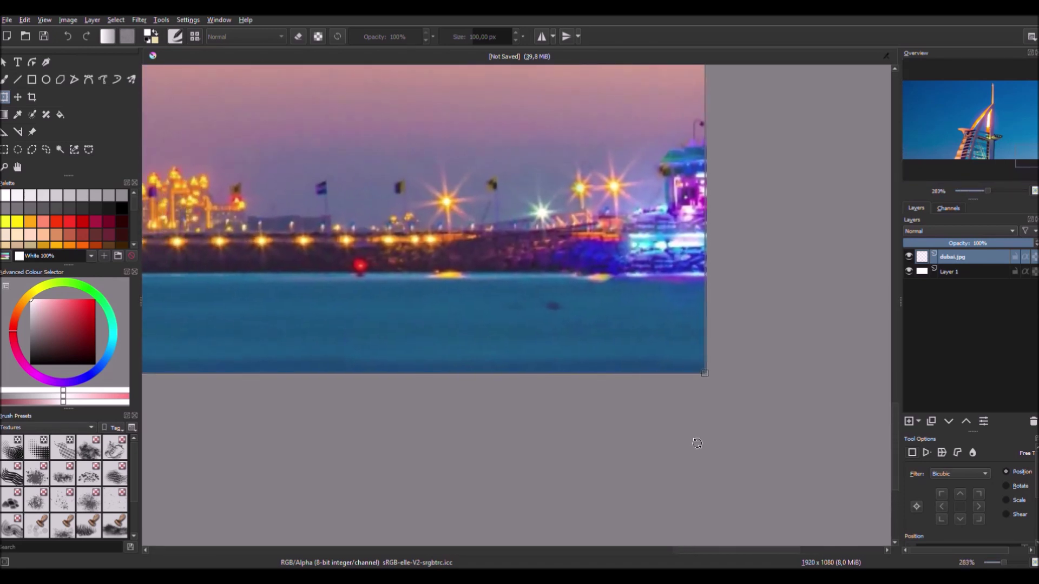
scroll(586, 437, down, 2)
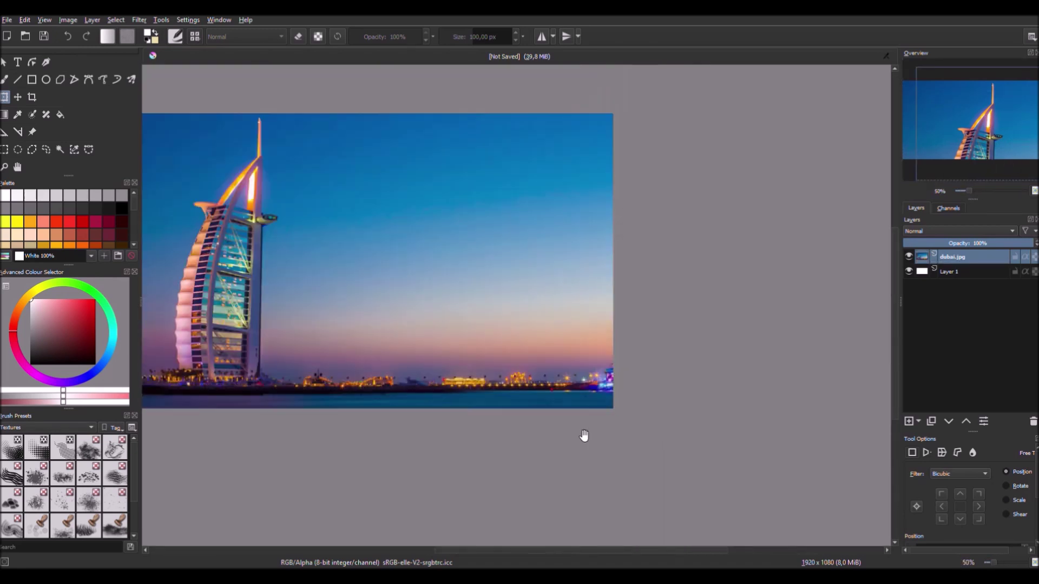
drag(549, 435, 702, 480)
scroll(663, 442, up, 1)
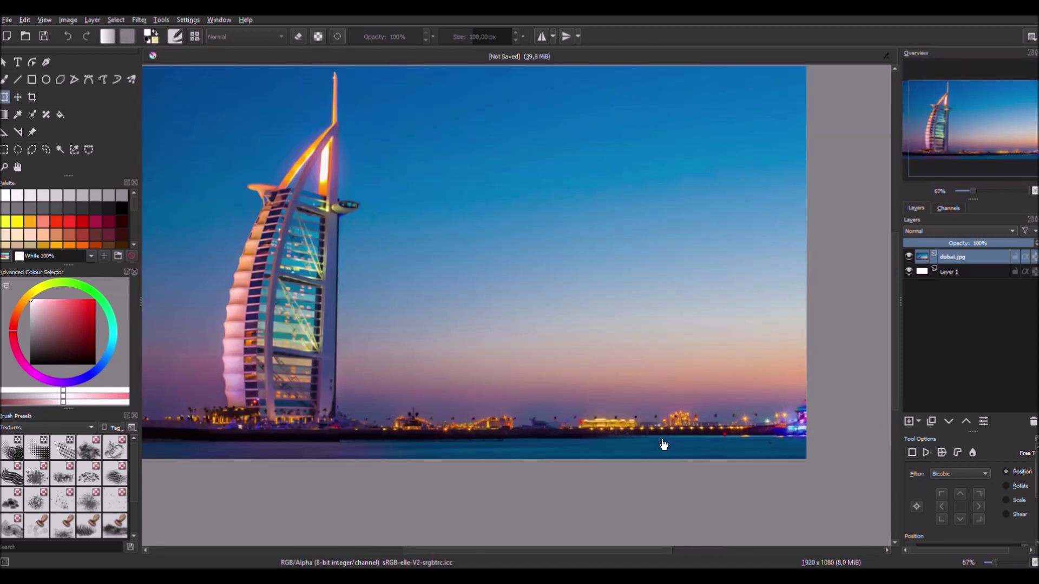
scroll(622, 440, down, 1)
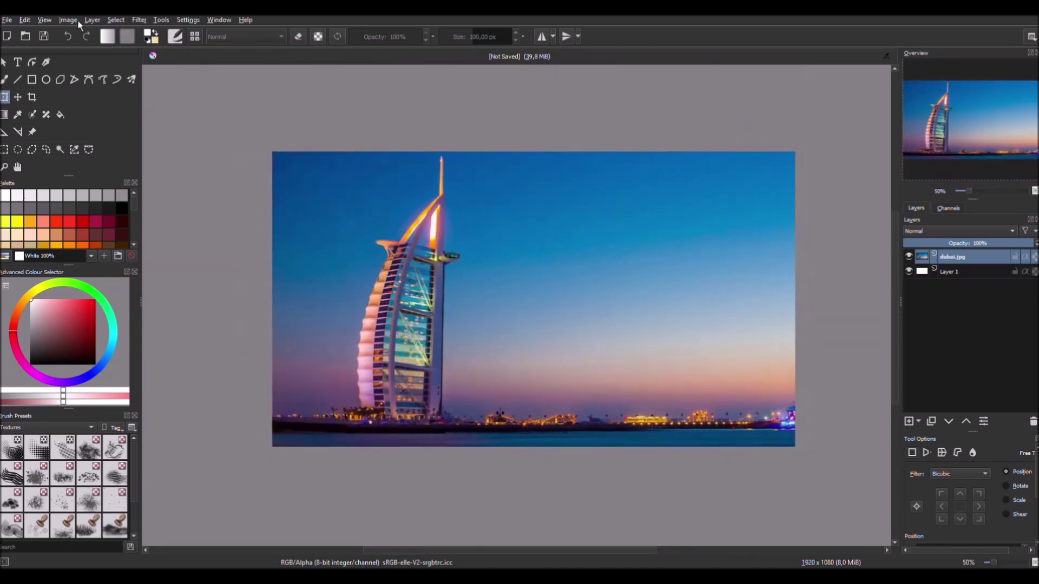
Add the text "DUBAI" in large white brush lettering and place it across the centre of the picture.
click(20, 64)
drag(319, 218, 779, 387)
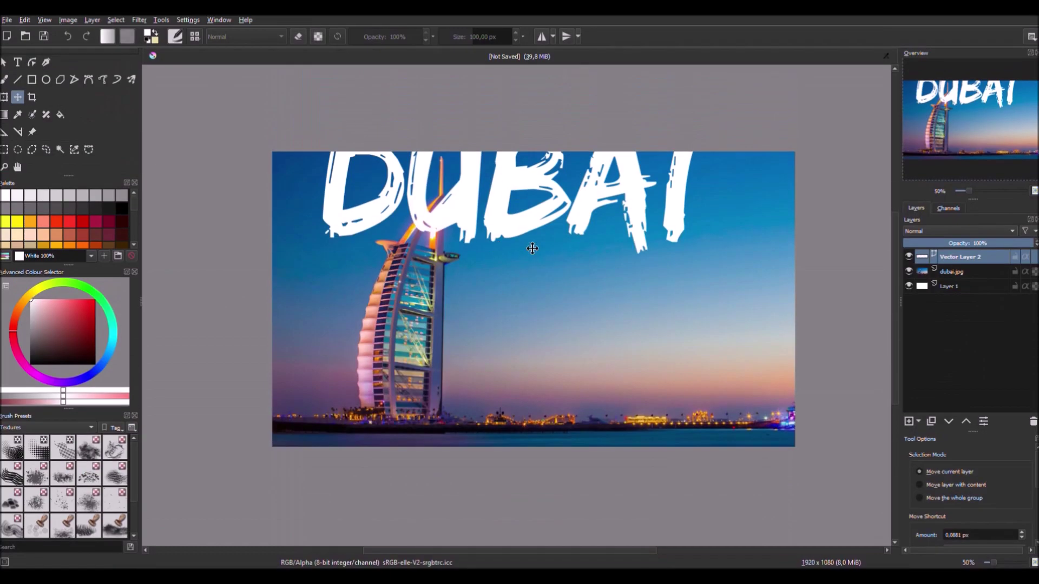
drag(591, 223, 616, 316)
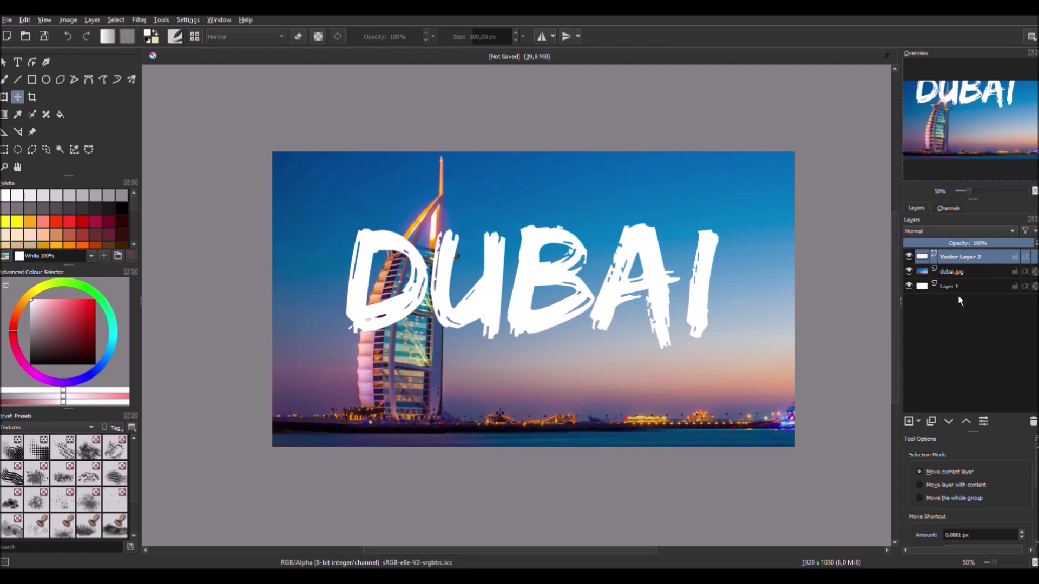
Duplicate the dubai.jpg layer and arrange the copy above the DUBAI text layer.
click(971, 279)
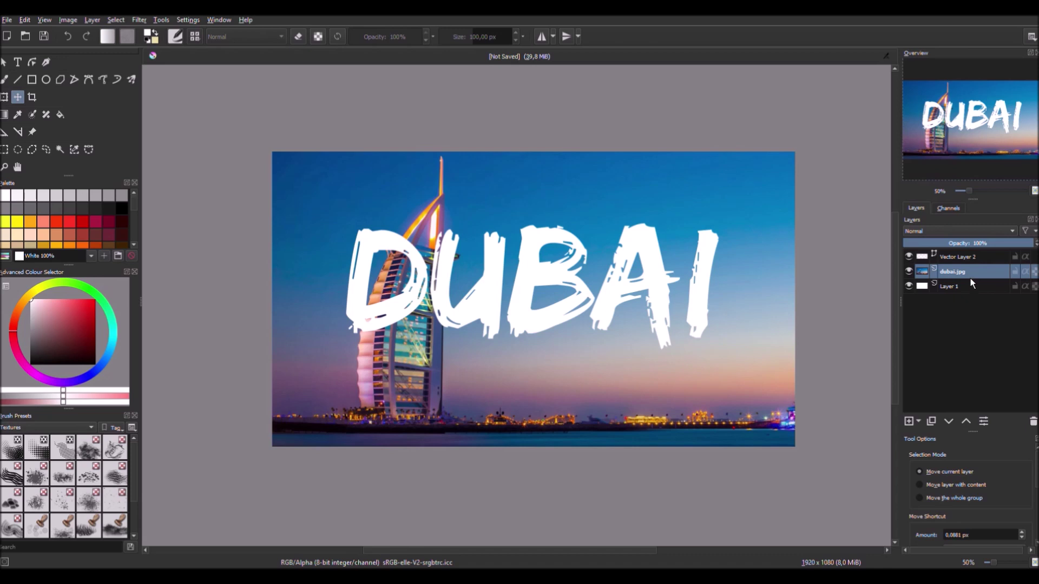
click(931, 421)
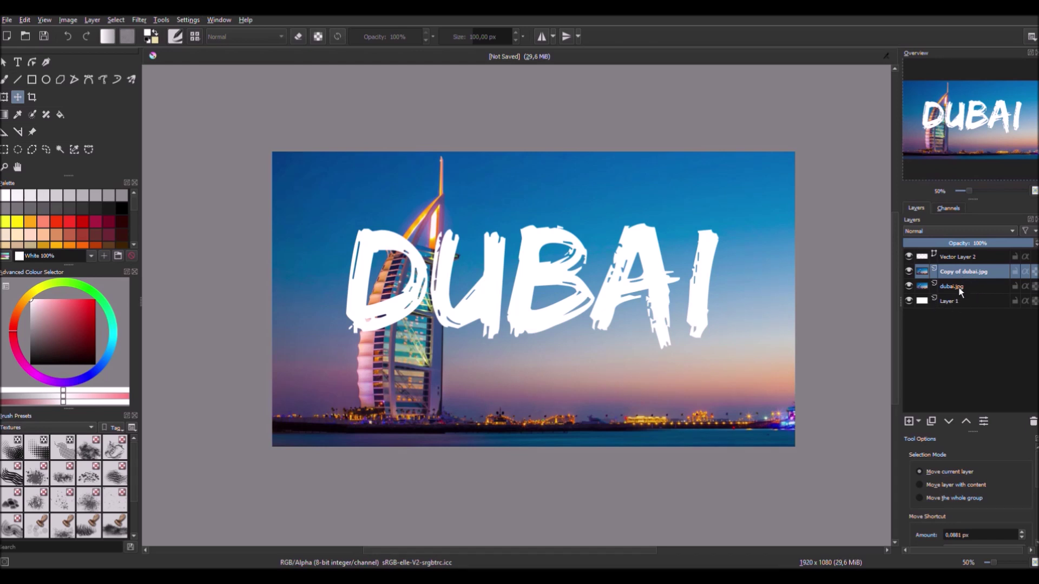
drag(964, 258, 1014, 282)
click(972, 261)
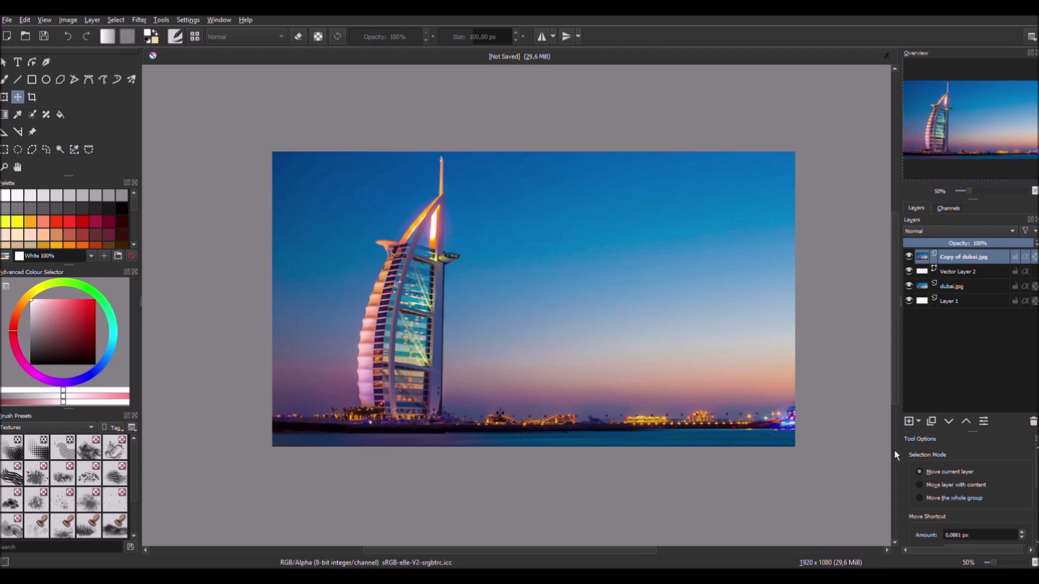
Add a transparency mask to the copied dubai.jpg layer and paint it black over the lettering with a 1000 px Basic-2 Opacity brush.
click(845, 449)
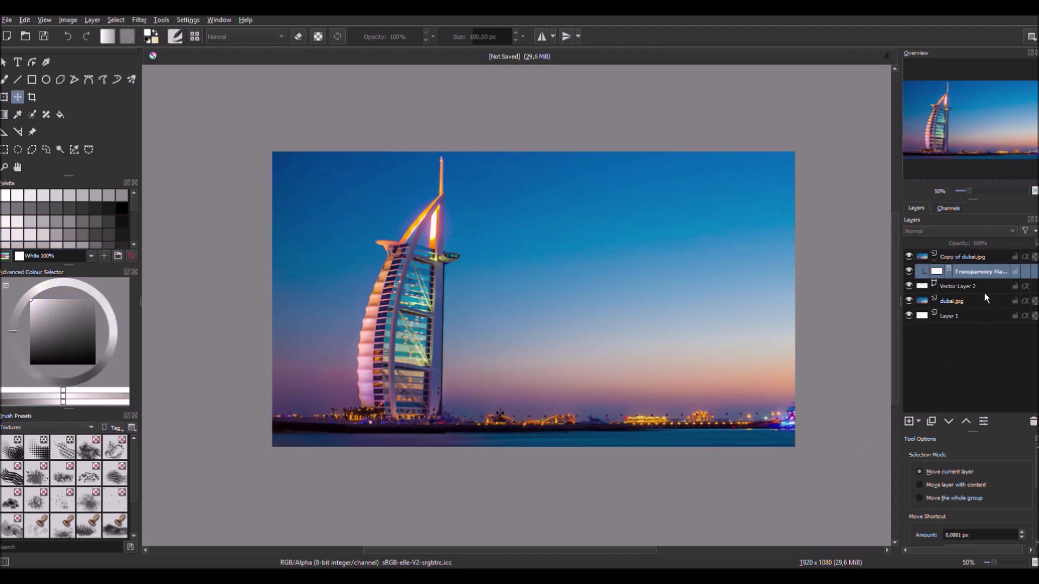
click(8, 81)
click(498, 40)
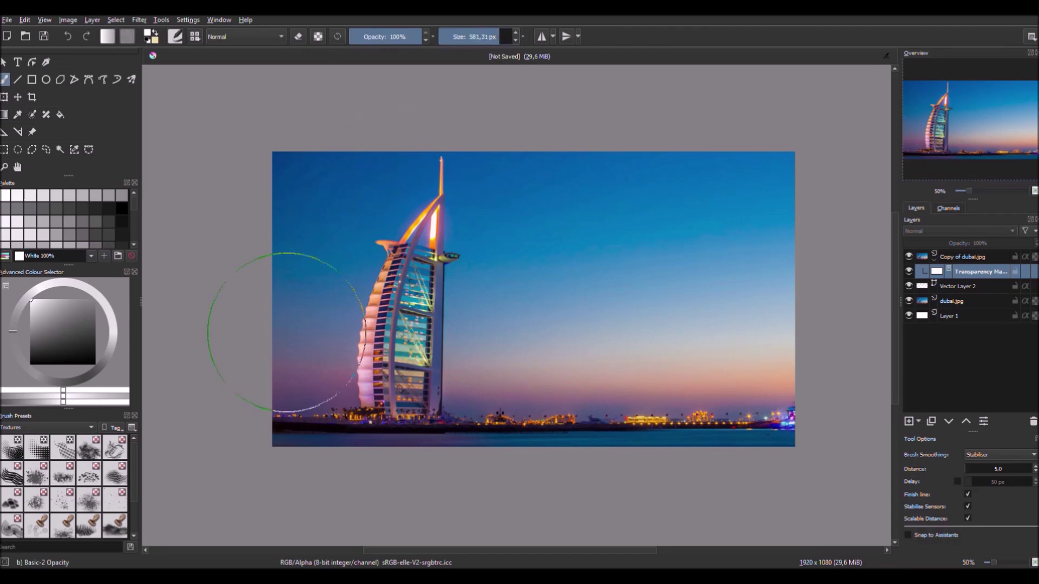
click(21, 347)
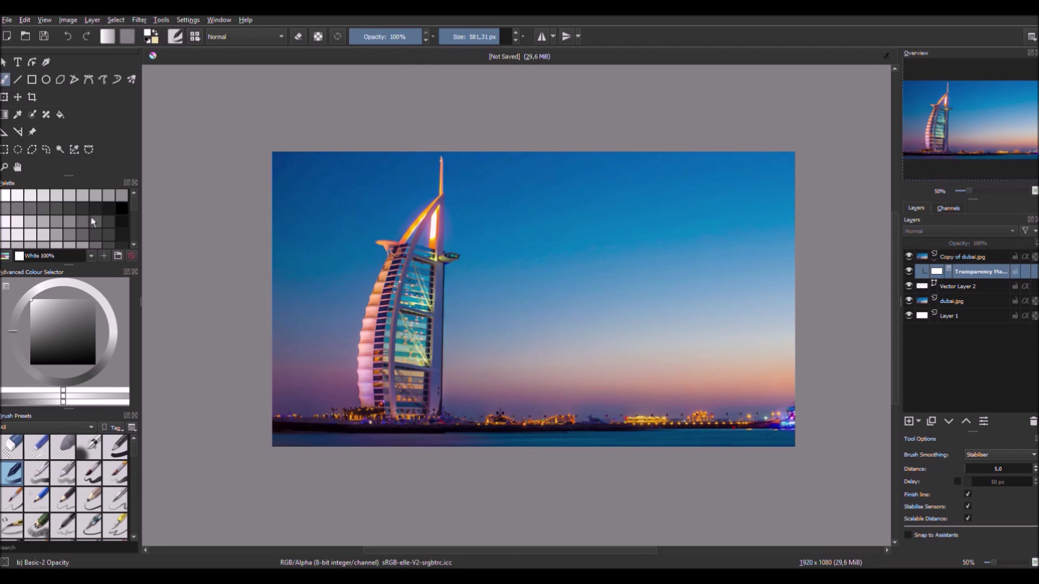
click(122, 209)
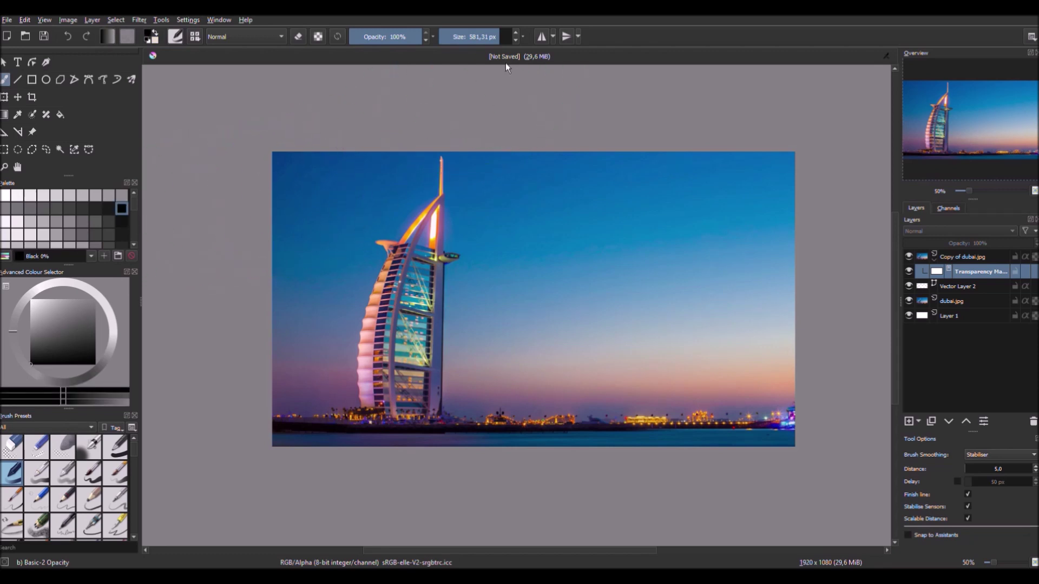
drag(509, 42, 524, 47)
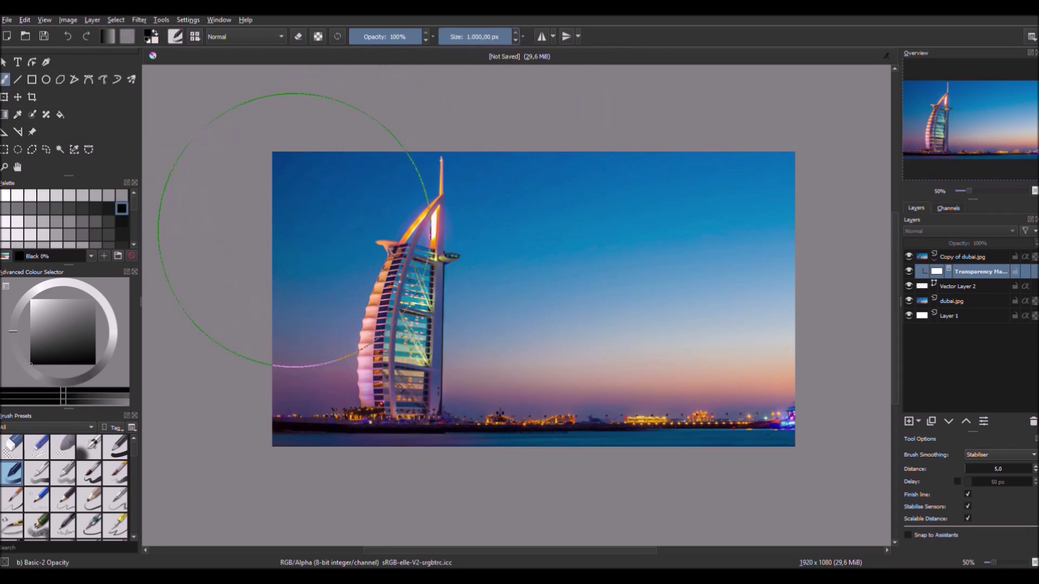
mouse_move(397, 171)
mouse_down()
mouse_move(345, 308)
mouse_move(487, 278)
mouse_up()
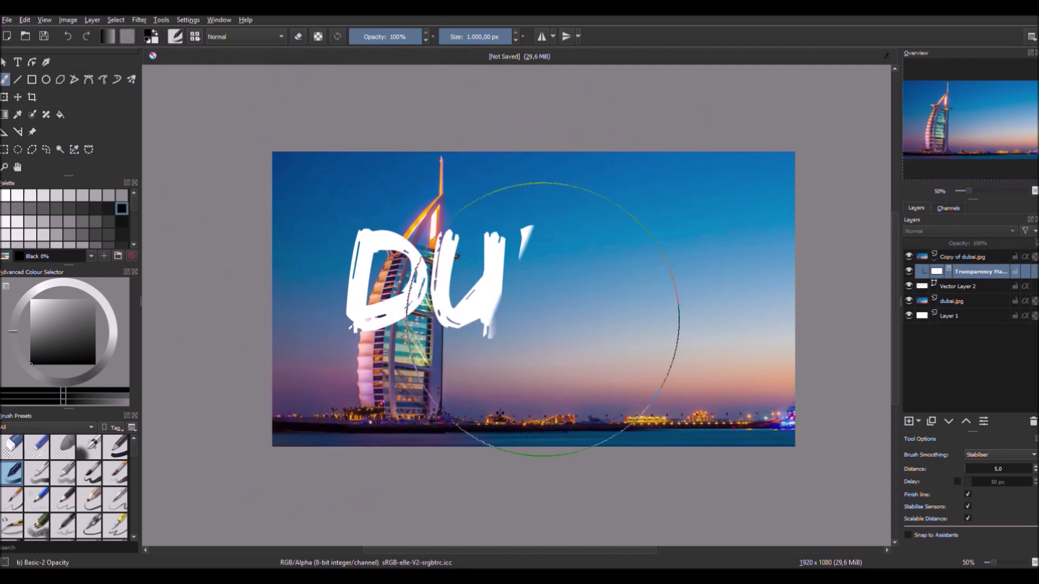
drag(552, 325, 688, 245)
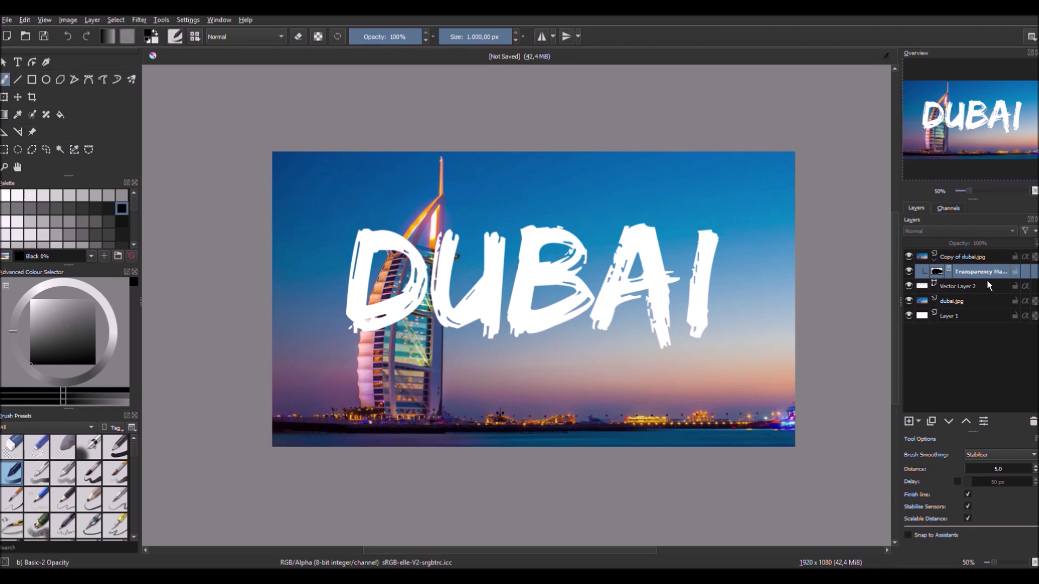
Lower the opacity of the DUBAI text layer to 45% and reselect the transparency mask for a polygonal selection.
click(32, 149)
scroll(281, 285, up, 3)
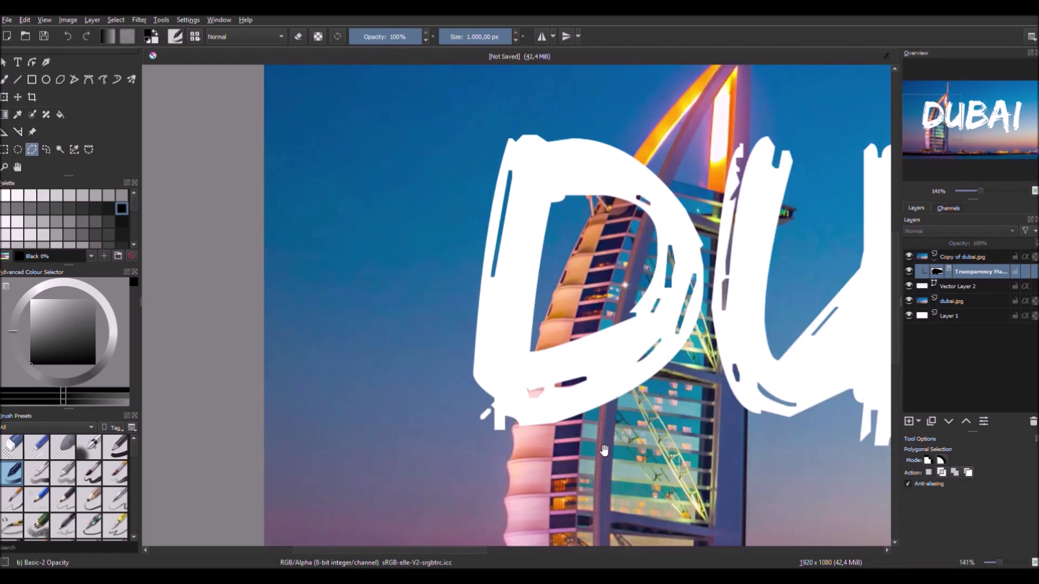
drag(603, 449, 509, 416)
scroll(424, 411, up, 1)
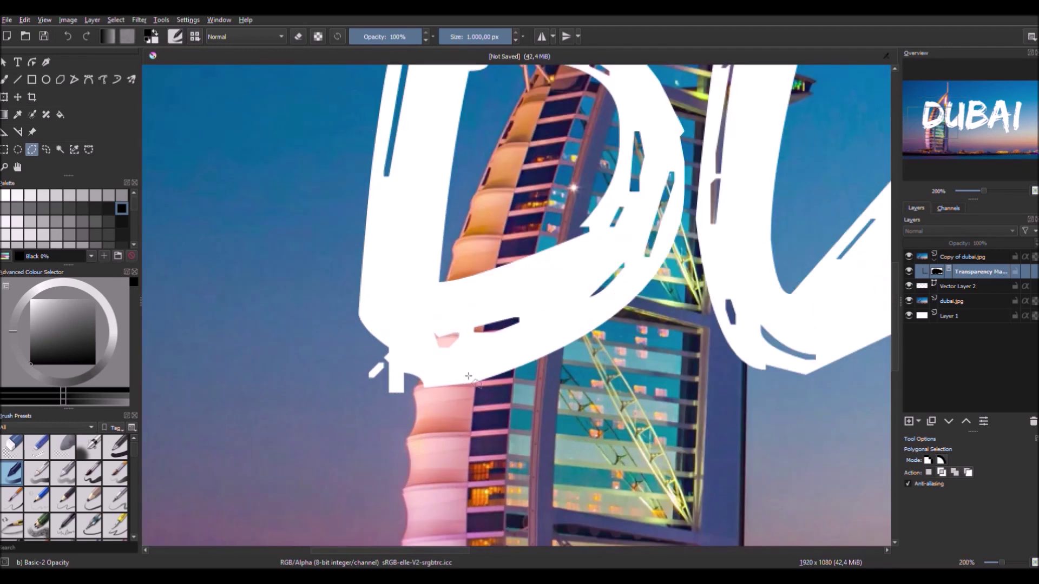
click(966, 292)
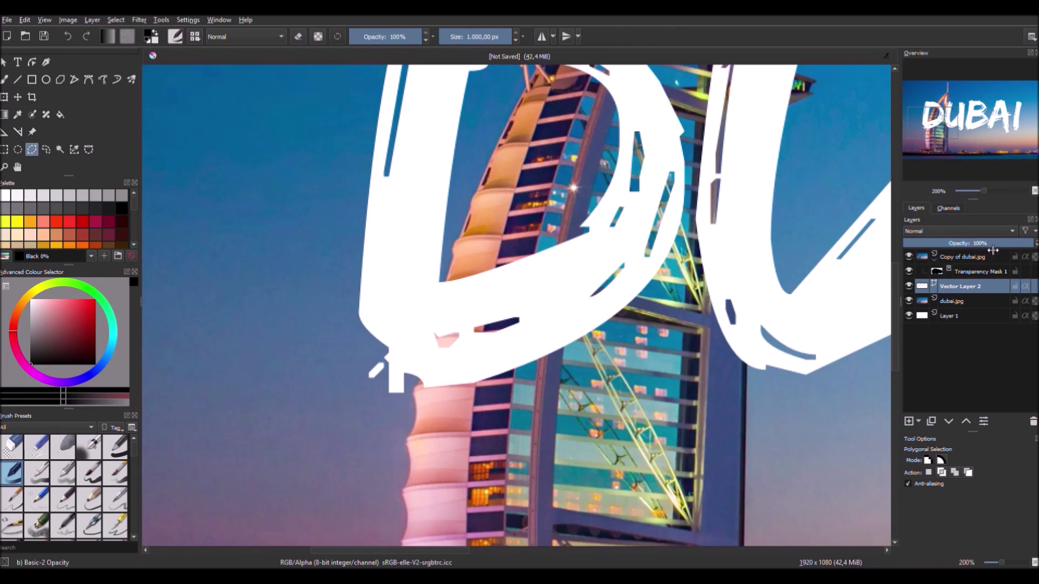
drag(988, 250, 969, 252)
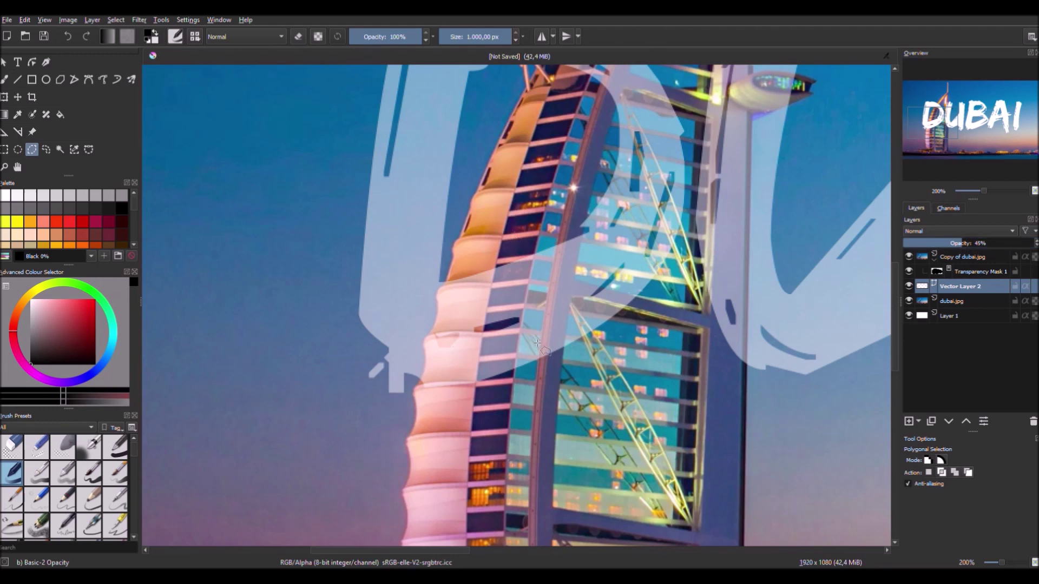
click(980, 273)
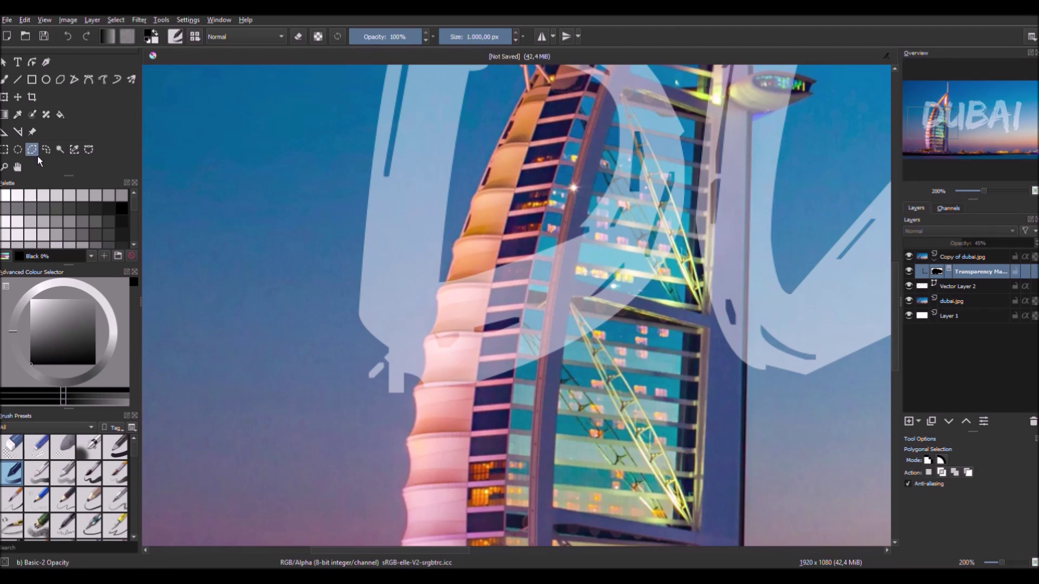
Start a polygonal selection tracing the tower's scalloped left edge upward from the foot of the letter D.
scroll(497, 363, up, 2)
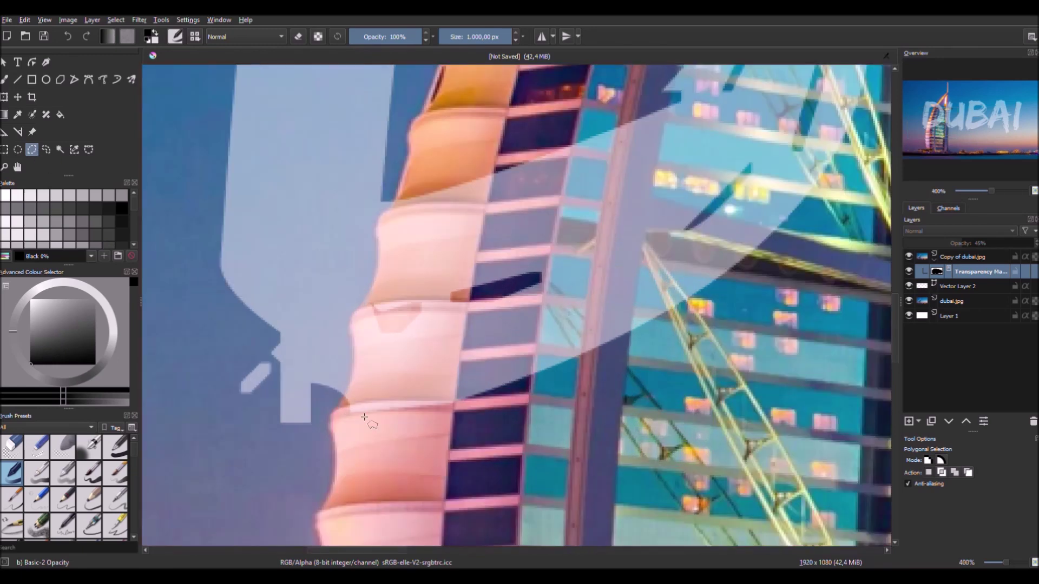
scroll(336, 419, up, 1)
click(342, 399)
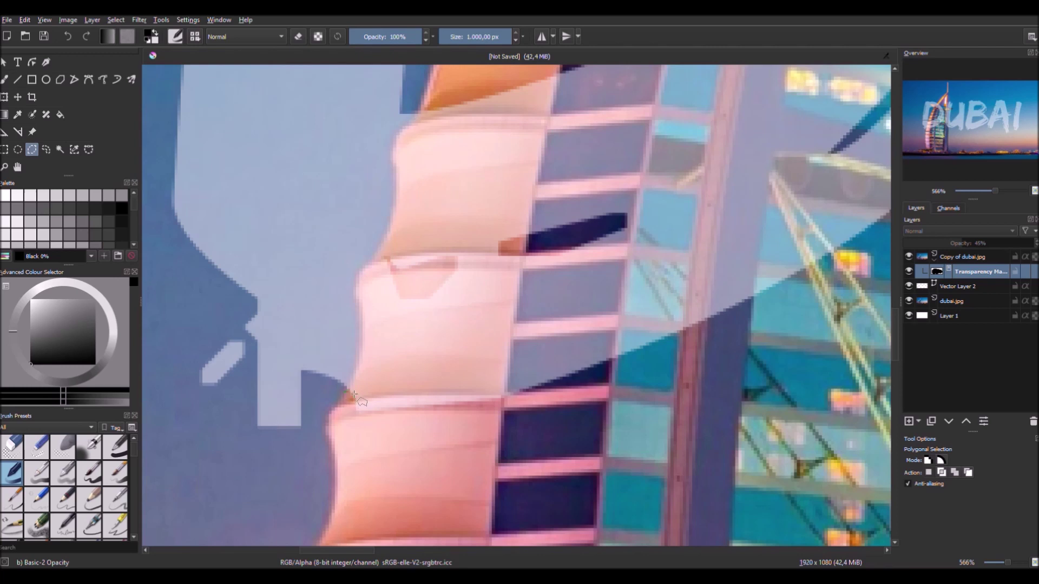
click(357, 375)
click(353, 282)
click(360, 267)
click(377, 253)
click(396, 203)
click(398, 168)
click(393, 151)
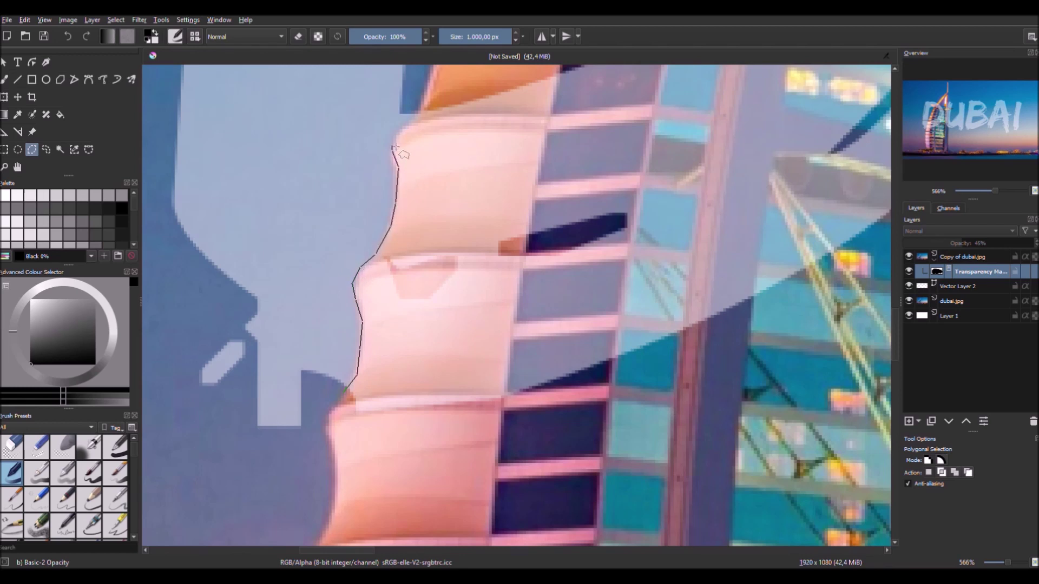
click(394, 139)
click(407, 132)
click(419, 108)
Extend the polygonal selection up the tower to the D's upper stroke and around the strut beneath the helipad.
scroll(524, 98, down, 3)
drag(582, 149, 498, 427)
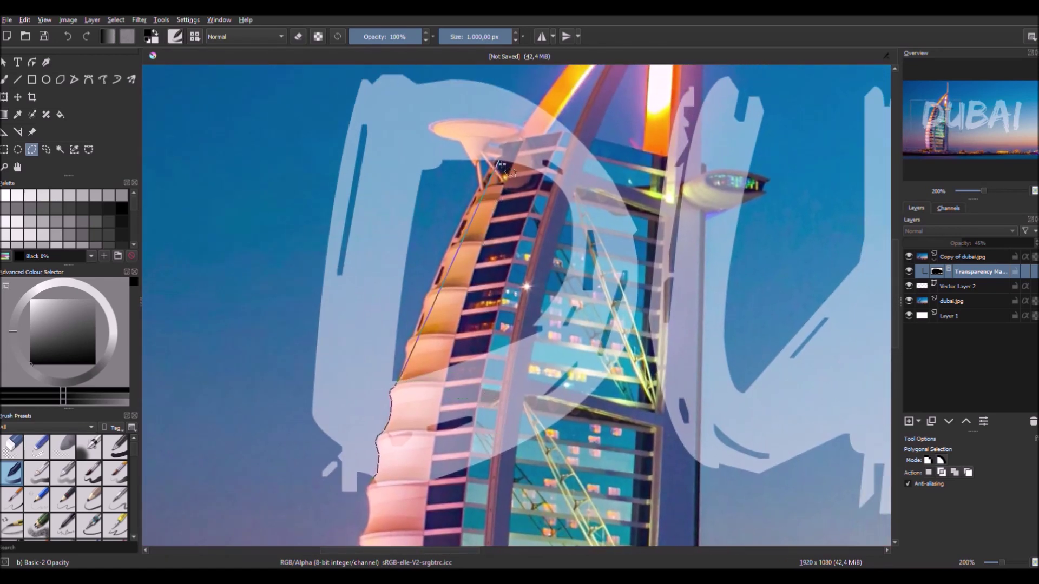
click(502, 165)
scroll(511, 170, up, 5)
drag(513, 170, 498, 460)
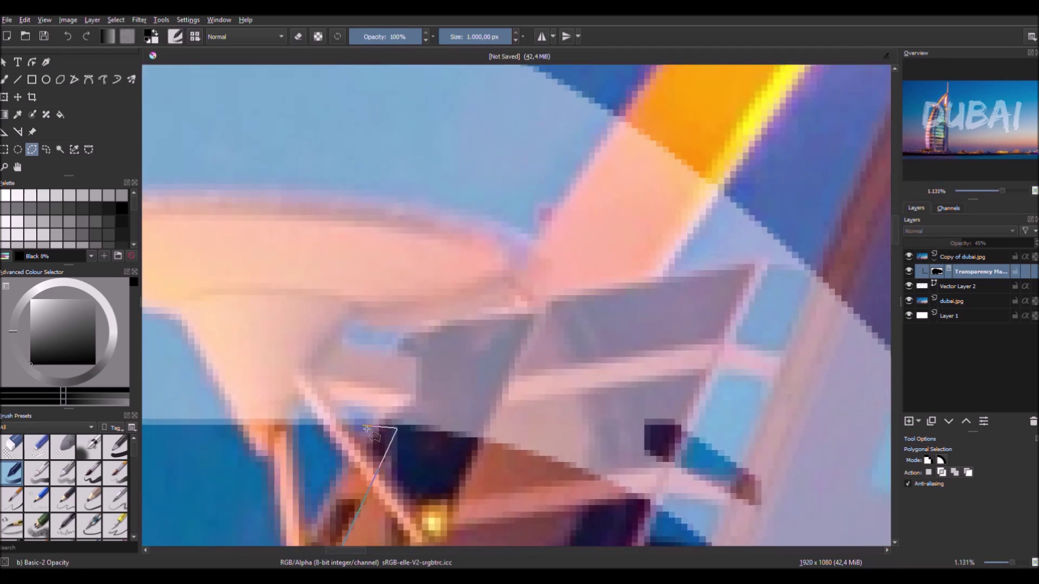
click(366, 426)
scroll(390, 411, down, 4)
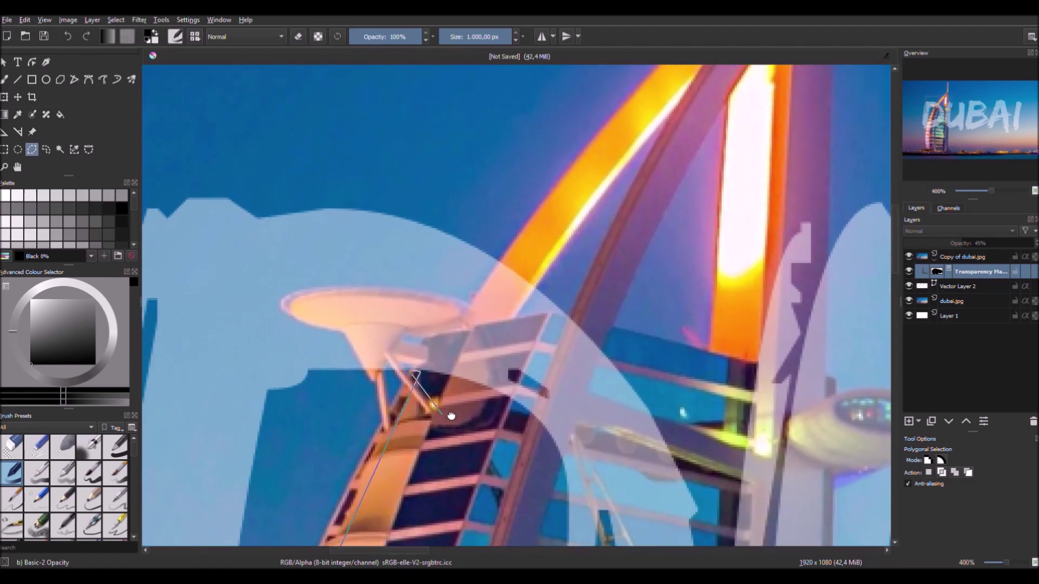
drag(451, 416, 511, 341)
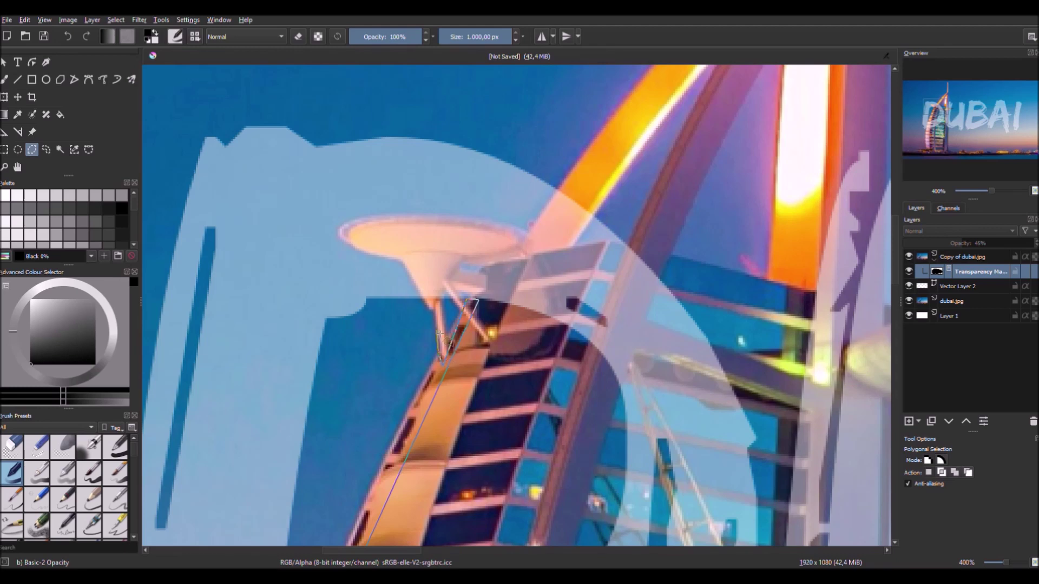
scroll(437, 318, up, 2)
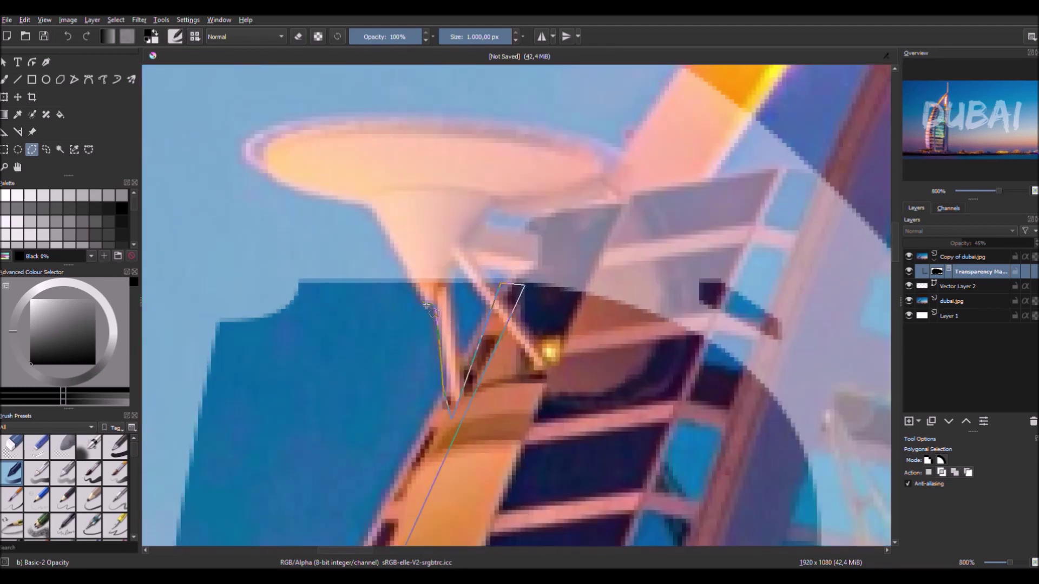
Extend the polygonal selection up the helipad's conical support, around its rim and onto the outer edge of the golden arch.
click(371, 208)
click(314, 202)
click(253, 171)
click(247, 148)
click(273, 131)
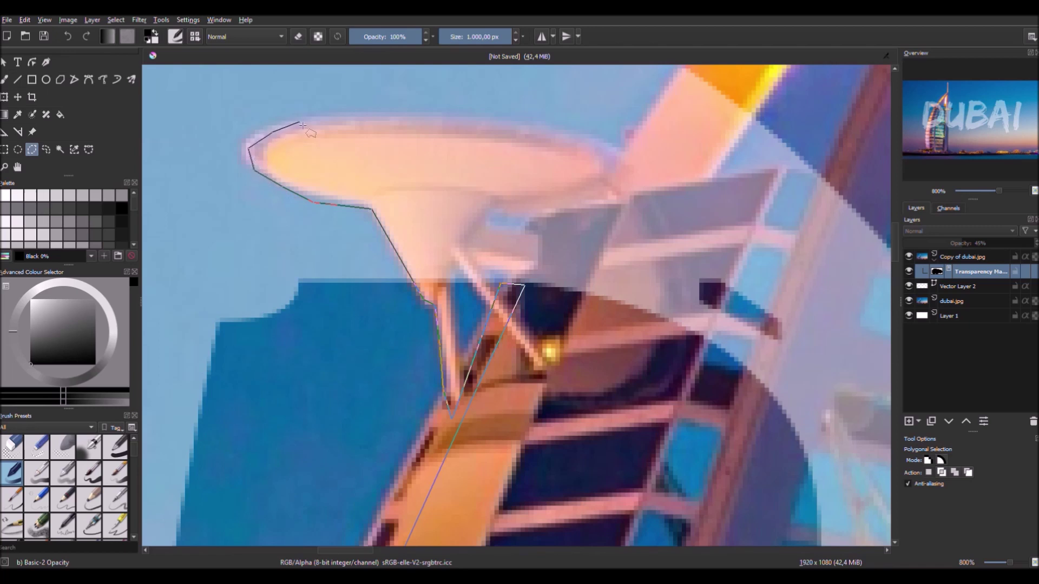
click(300, 122)
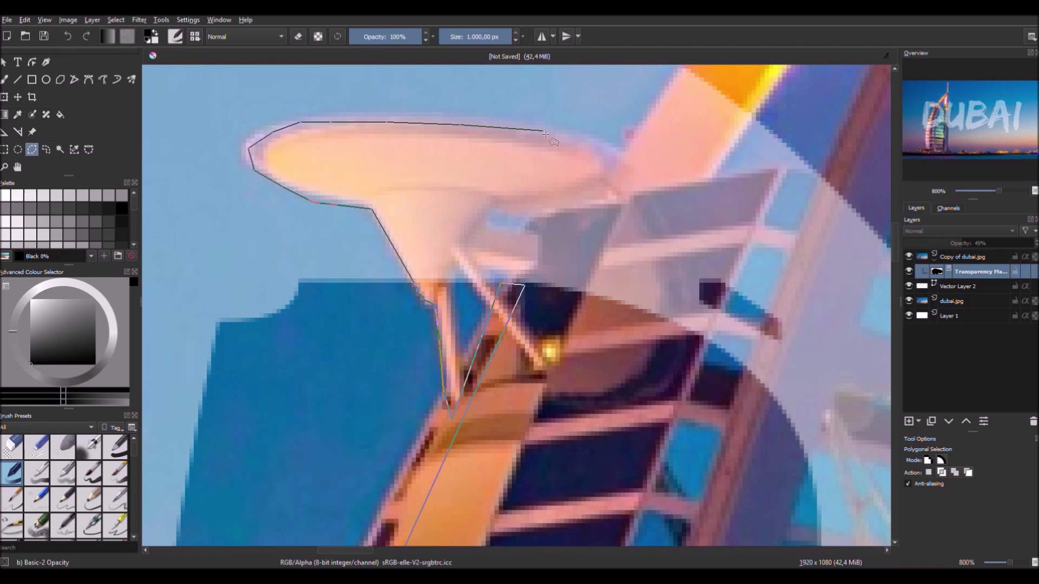
click(593, 132)
click(625, 159)
click(646, 120)
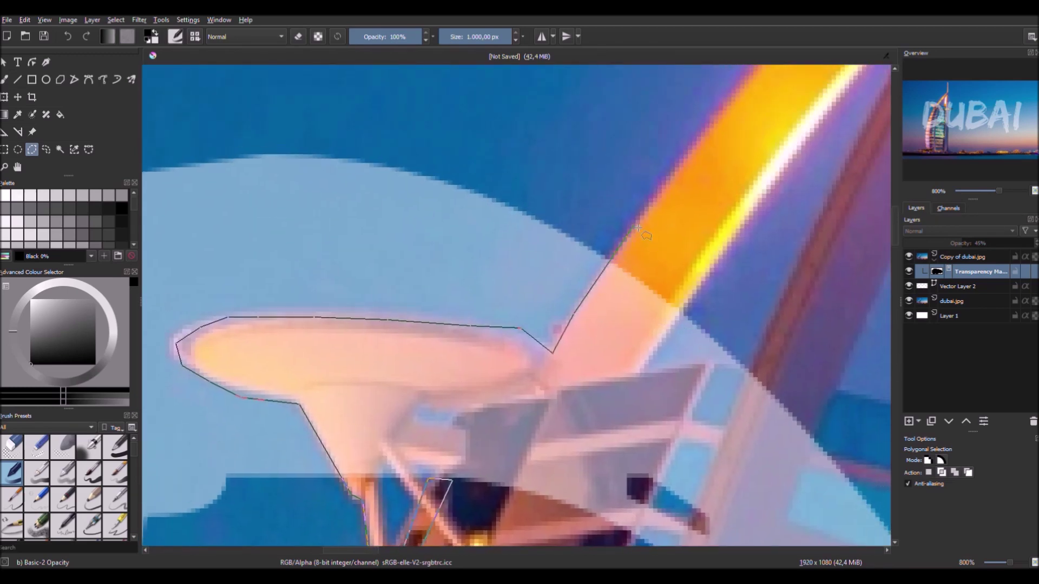
Carry the polygonal selection across the golden arch and down through the tower's glass facade, covering the D's curved stroke.
click(649, 225)
click(800, 225)
click(810, 341)
scroll(809, 352, down, 3)
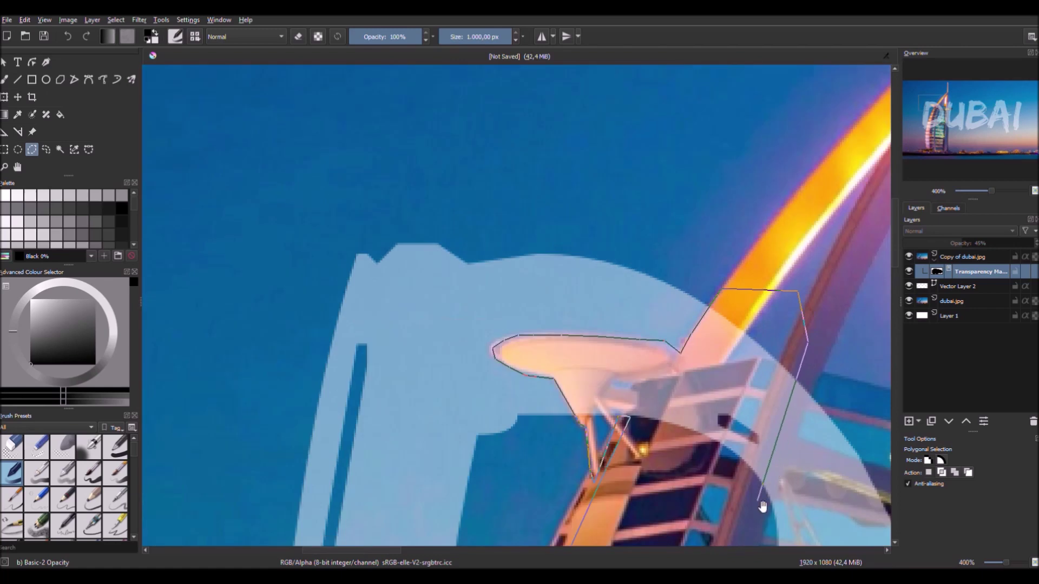
scroll(747, 504, down, 3)
scroll(817, 482, up, 3)
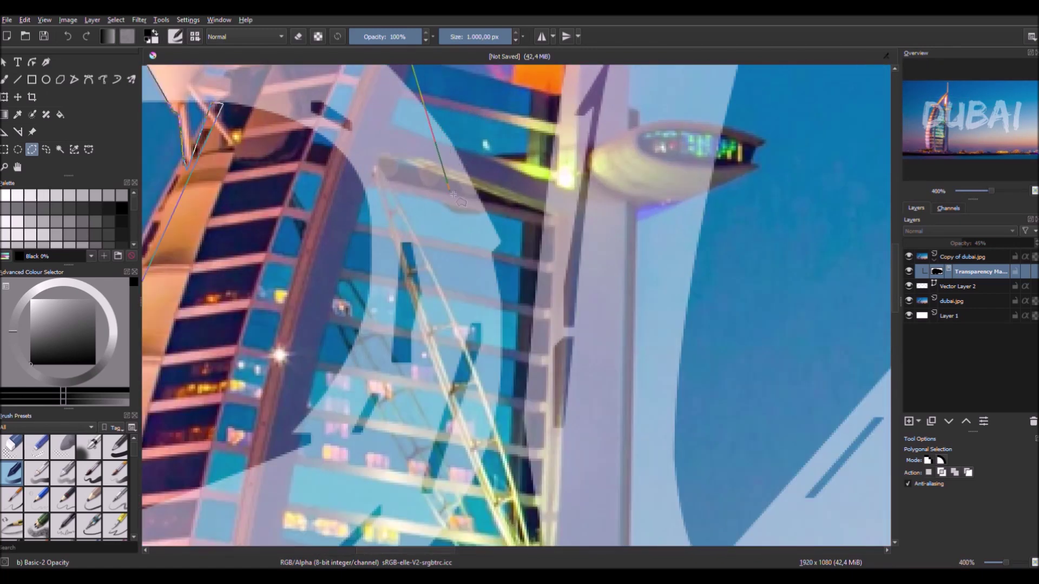
scroll(460, 157, down, 1)
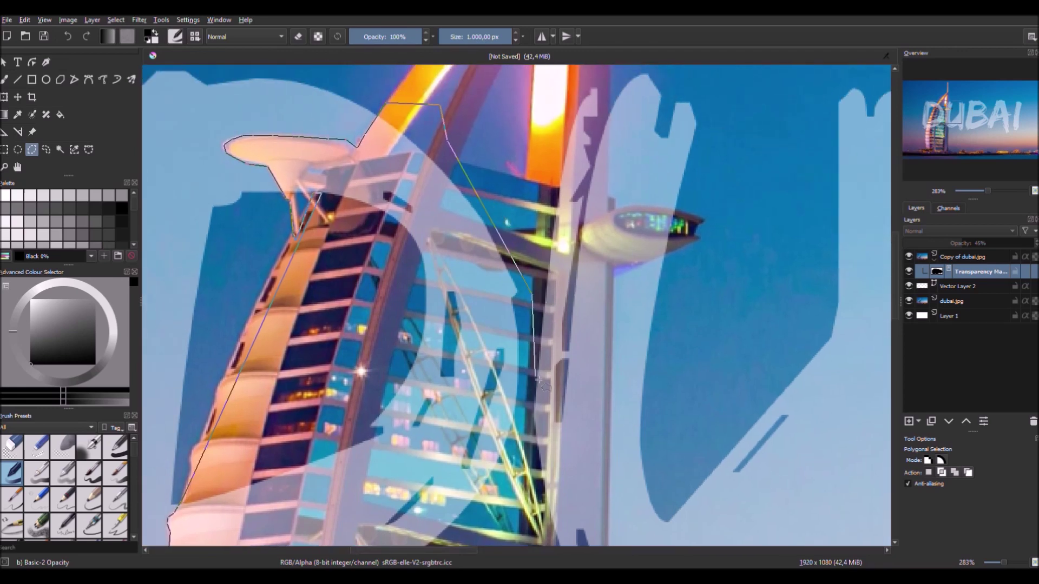
Close the polygonal selection across the tower below the letter D, ending at its starting point on the scalloped edge.
scroll(532, 430, down, 3)
scroll(543, 416, down, 4)
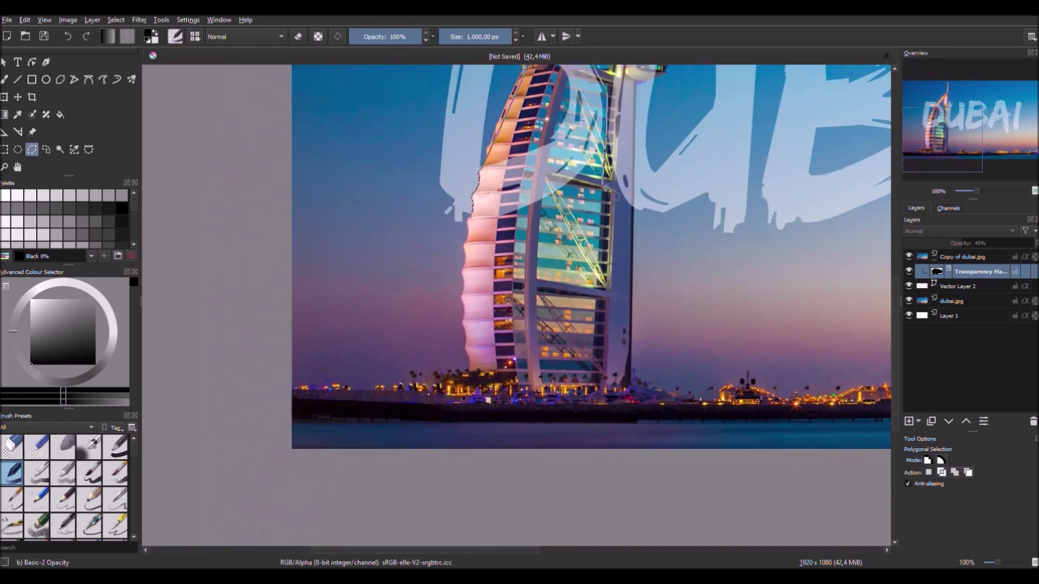
scroll(537, 243, up, 3)
click(368, 331)
click(303, 329)
click(254, 325)
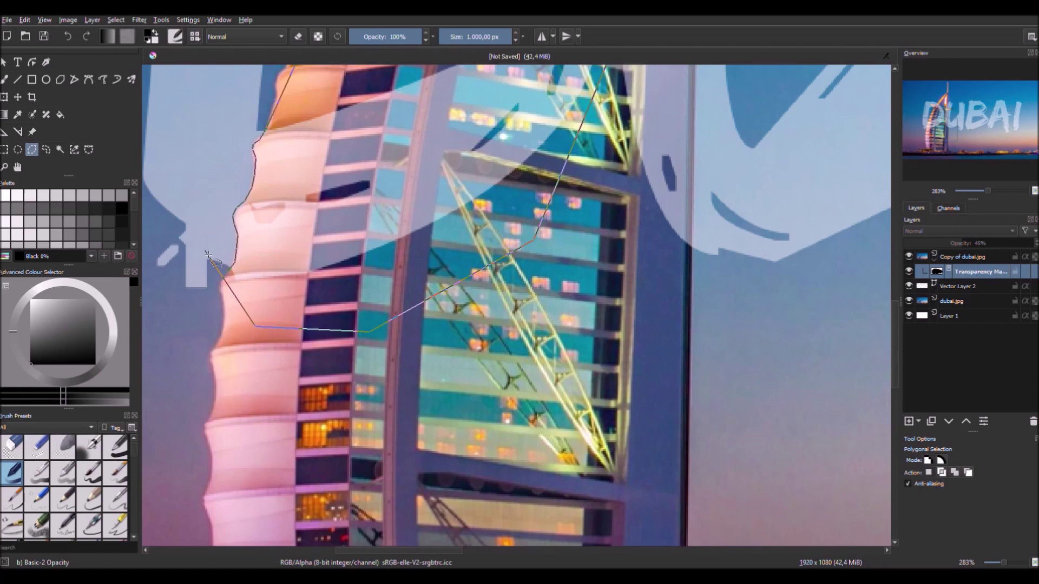
double_click(228, 272)
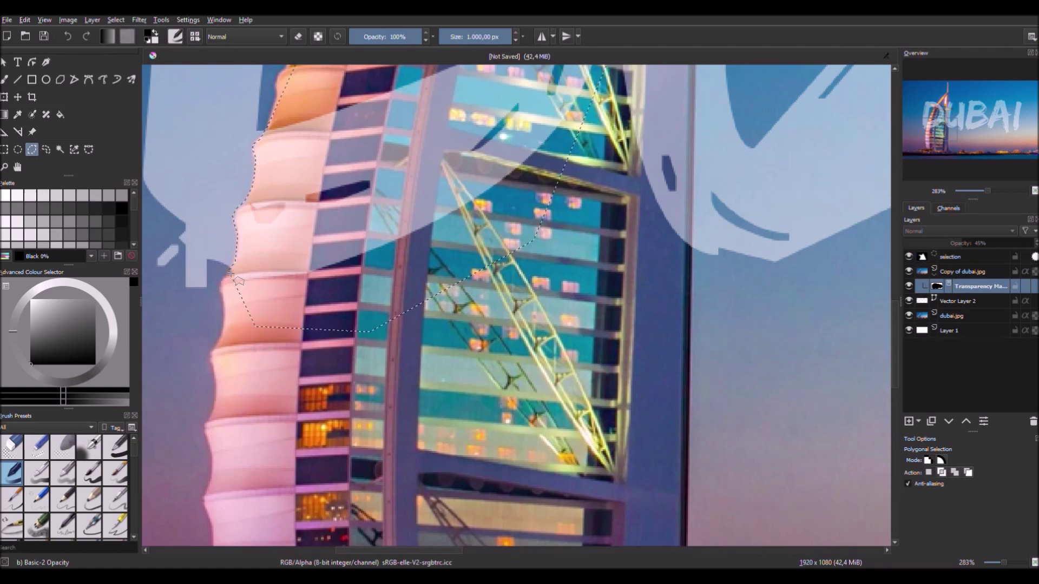
Paint the transparency mask with White 100% inside the selection to bring the tower in front of the letter D.
scroll(536, 303, down, 3)
drag(536, 303, 608, 419)
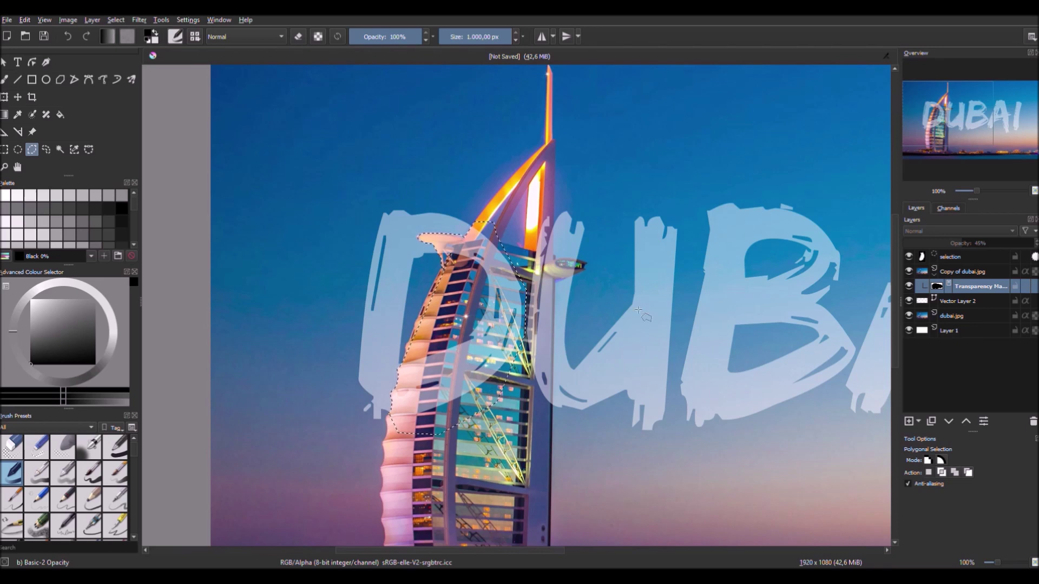
click(5, 80)
click(6, 195)
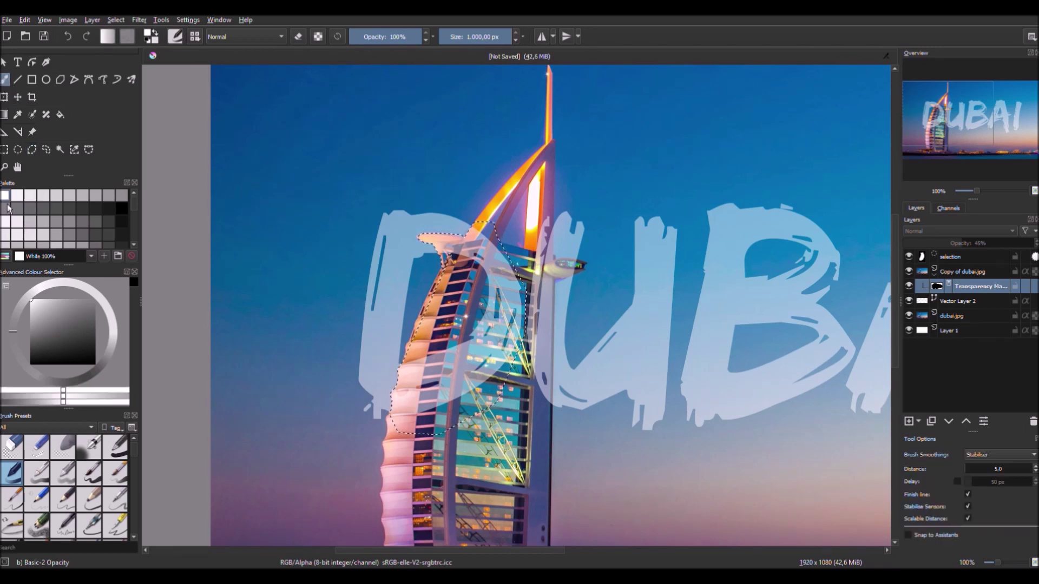
click(471, 333)
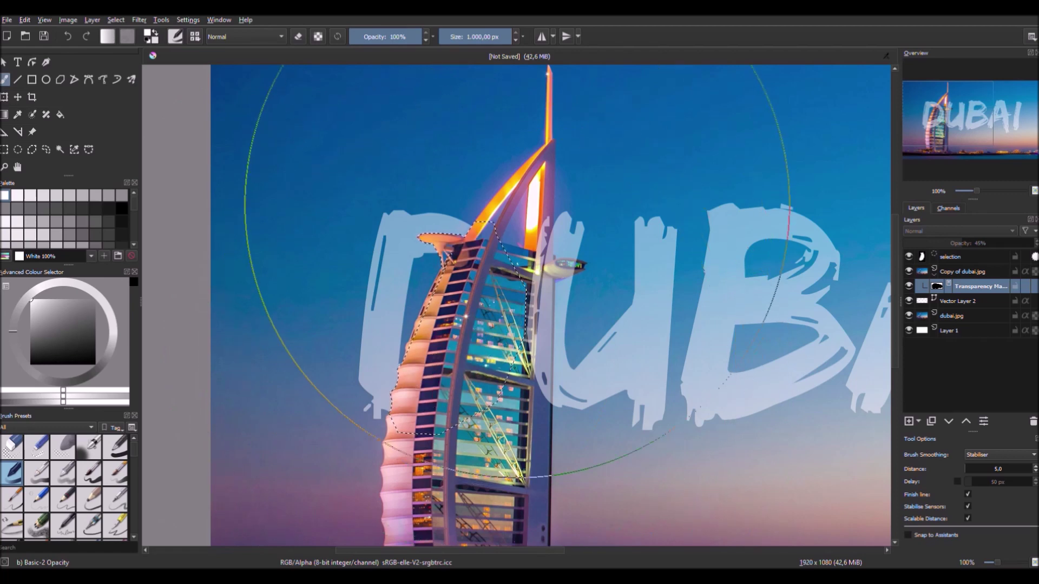
Select the tower's right edge and projecting pod with a polygonal selection, and paint the mask white there with a 225.89 px brush.
click(482, 36)
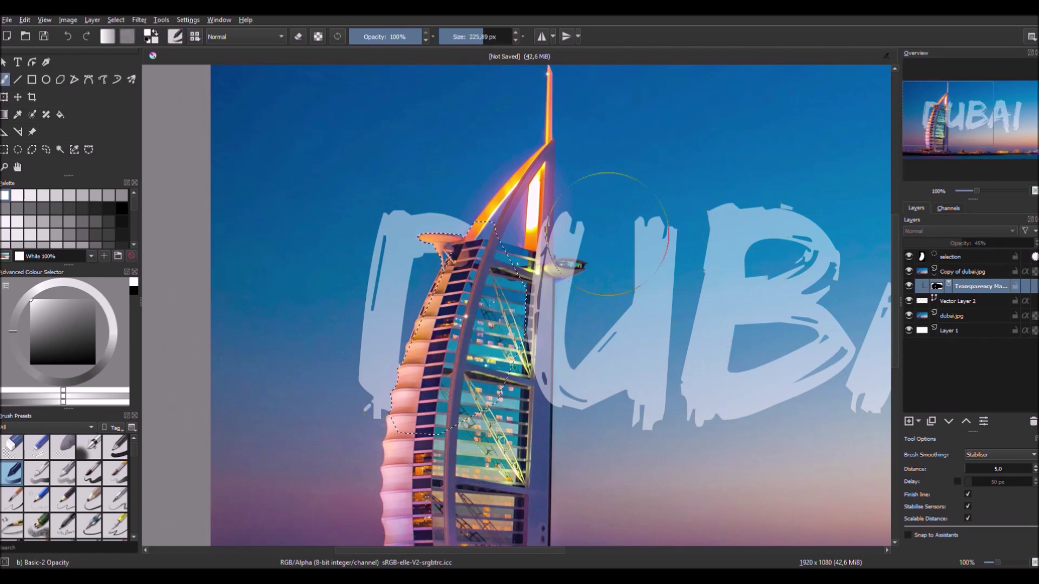
scroll(630, 370, up, 2)
click(32, 149)
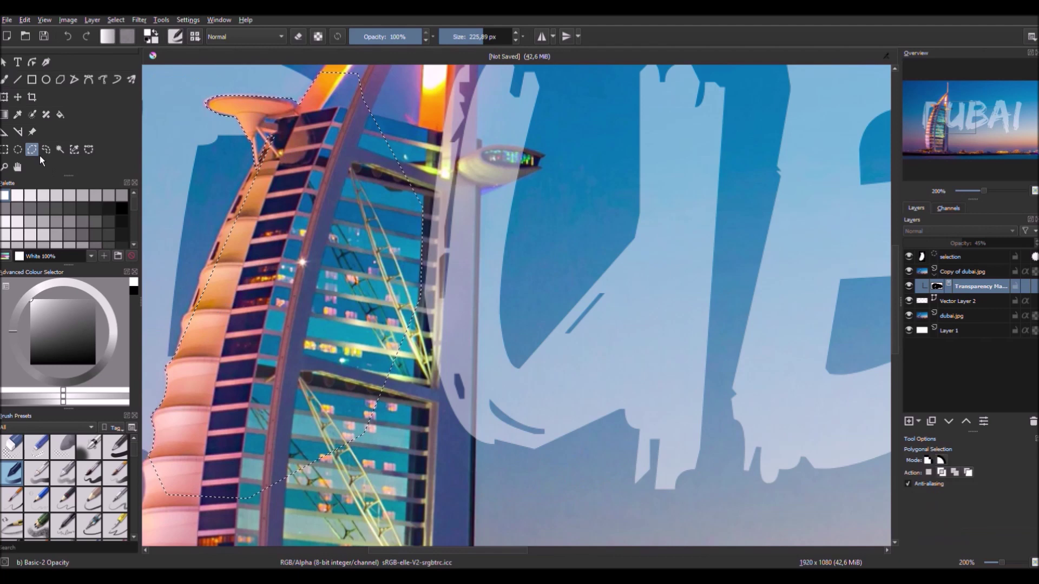
drag(575, 180, 603, 287)
scroll(603, 286, up, 1)
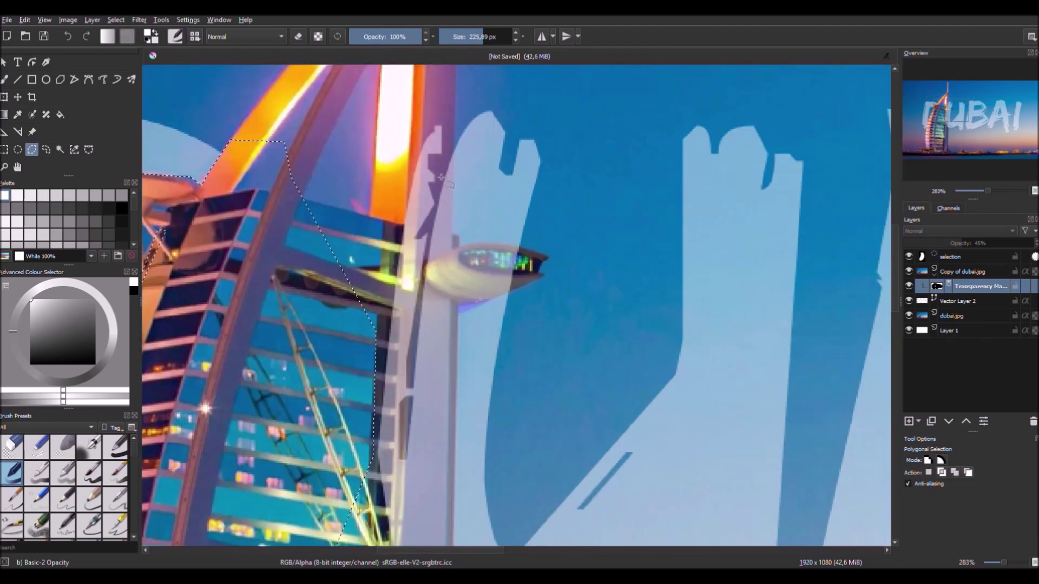
click(453, 149)
scroll(460, 194, up, 2)
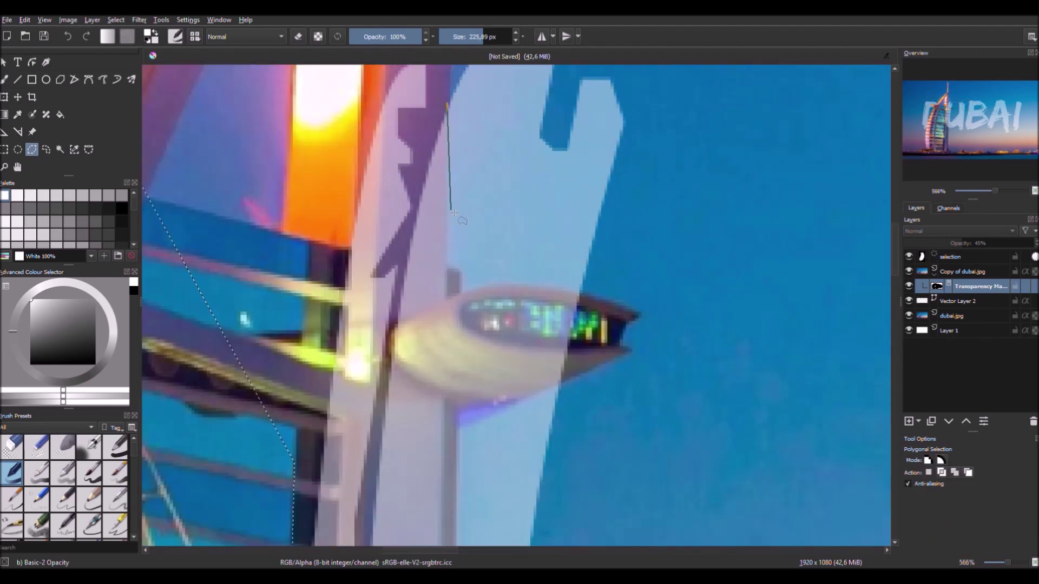
click(448, 265)
click(461, 269)
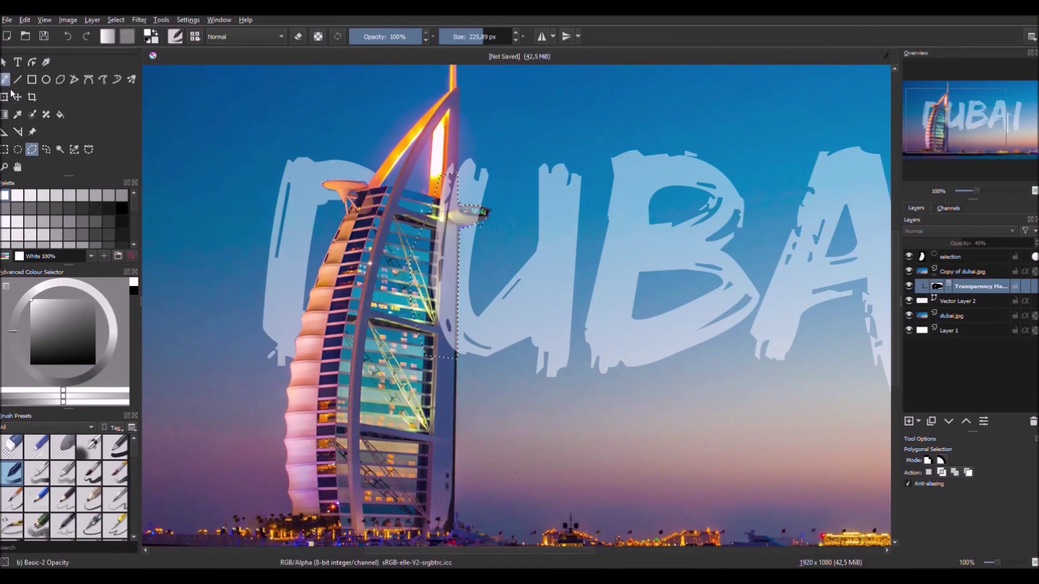
click(8, 84)
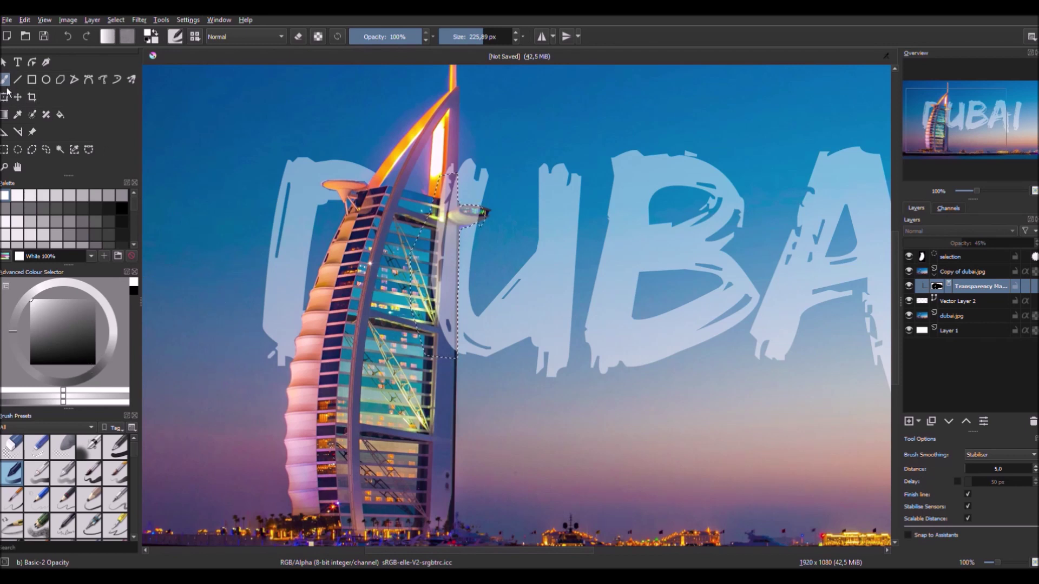
mouse_move(406, 433)
mouse_down()
mouse_move(418, 354)
mouse_move(459, 292)
mouse_move(476, 116)
mouse_up()
Select the leftover piece of the letter U on the tower's mast with a polygonal selection and paint the mask white there.
scroll(471, 119, up, 10)
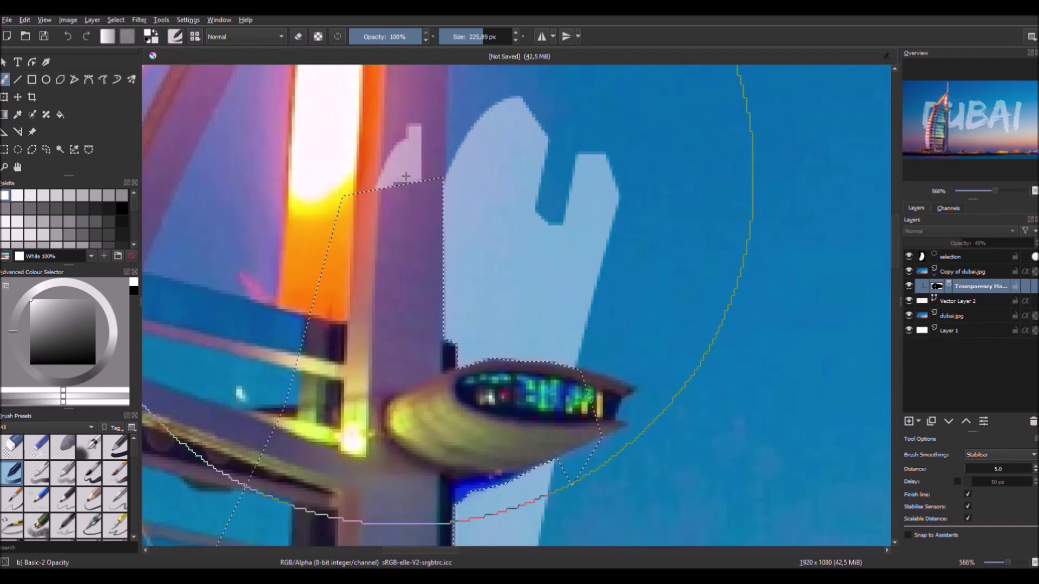
click(32, 150)
click(408, 107)
click(338, 207)
click(389, 233)
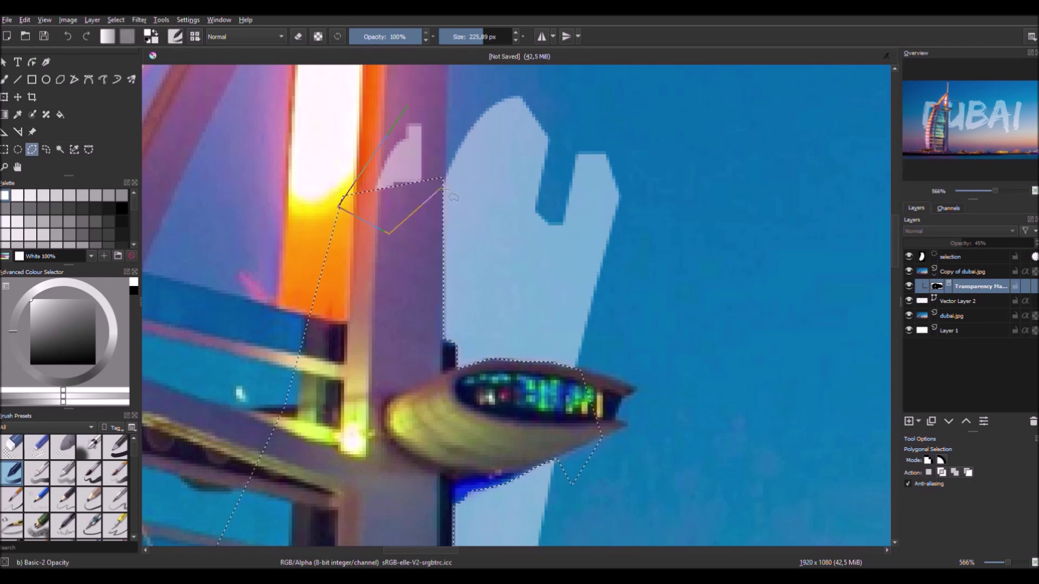
click(442, 186)
click(423, 112)
click(405, 114)
key(b)
scroll(487, 417, down, 5)
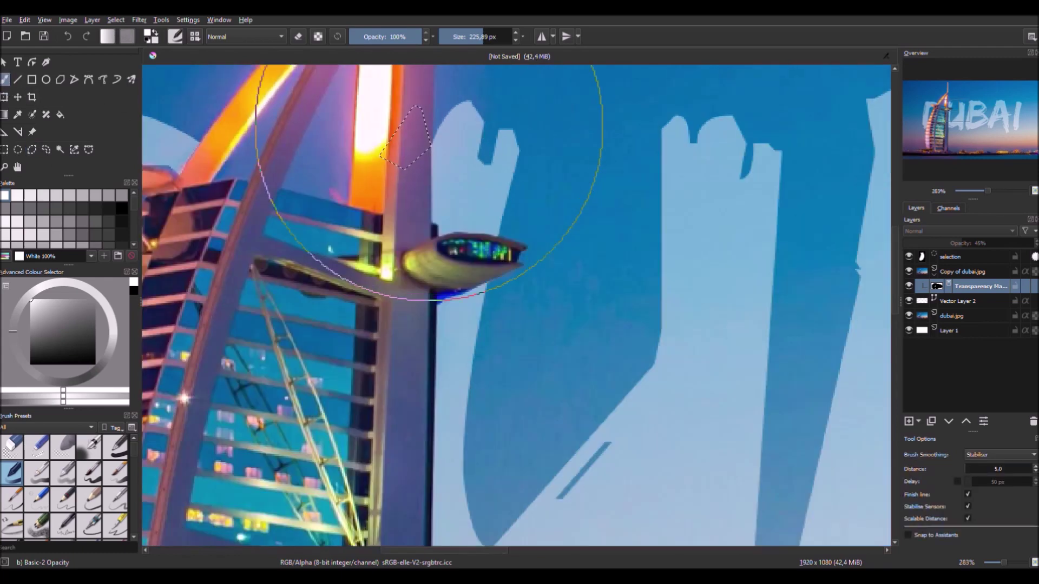
Clear the selection and set the opacity of the DUBAI text layer, Vector Layer 2, to 100%.
scroll(602, 313, down, 2)
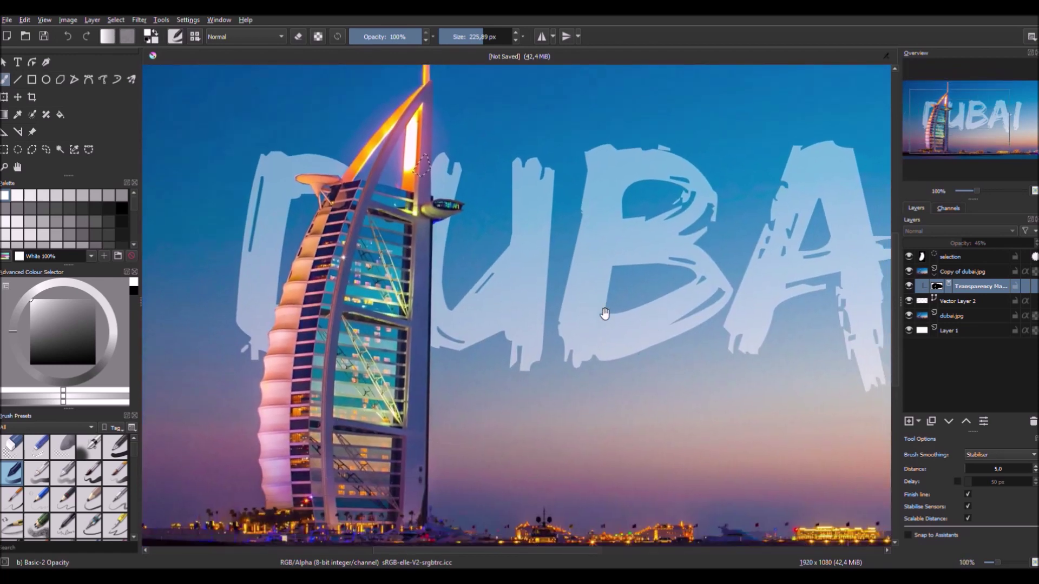
drag(780, 472, 745, 466)
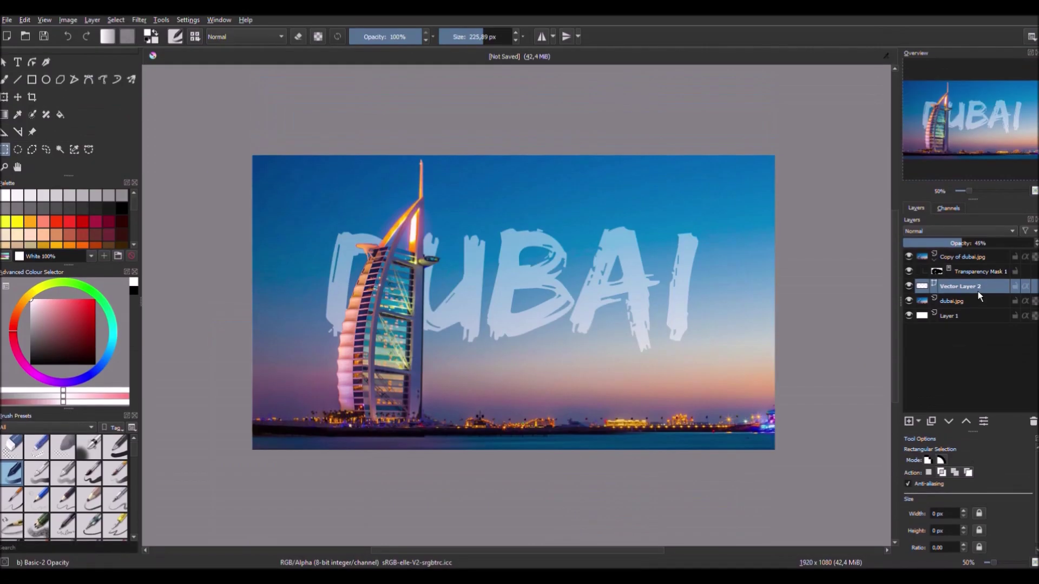
drag(983, 243, 1034, 243)
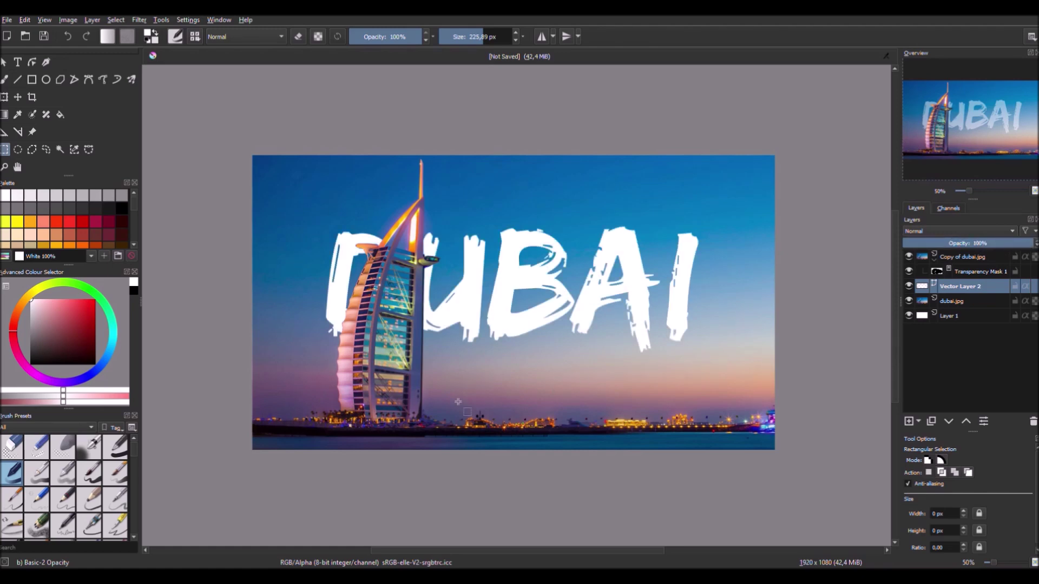
Examine the whole composition and the edges where the tower overlaps the D and U of the lettering.
scroll(456, 394, up, 2)
scroll(456, 395, down, 2)
mouse_move(492, 363)
mouse_down()
mouse_move(507, 397)
mouse_move(497, 375)
mouse_up()
scroll(495, 370, up, 1)
scroll(496, 370, down, 2)
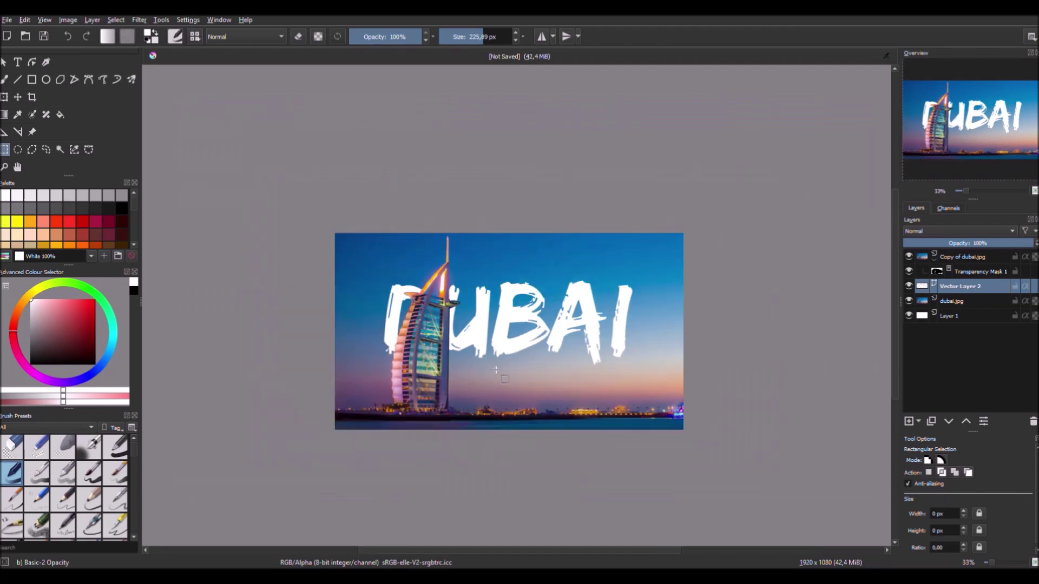
scroll(501, 369, up, 1)
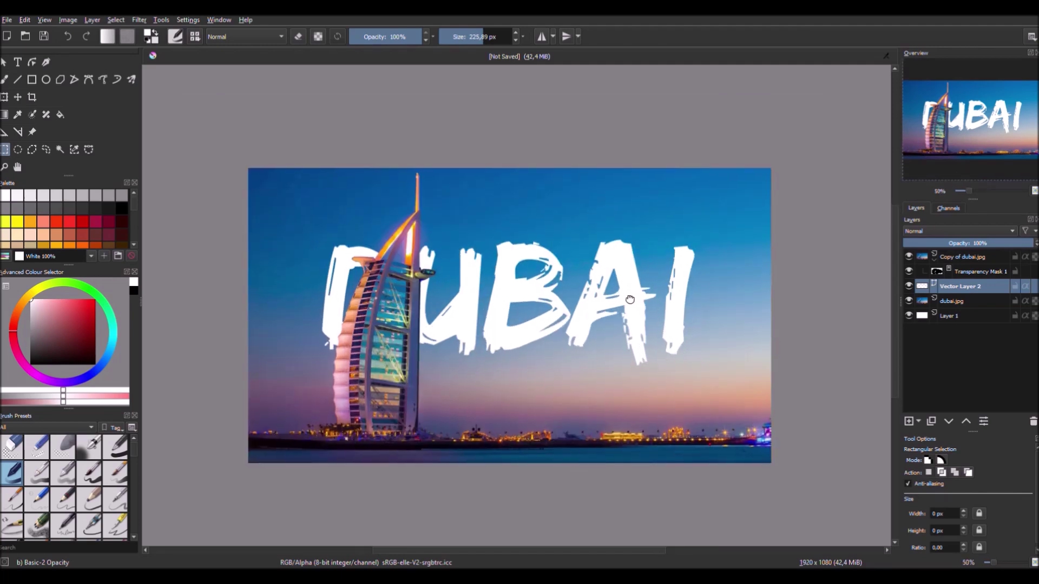
drag(645, 309, 626, 280)
scroll(287, 311, up, 10)
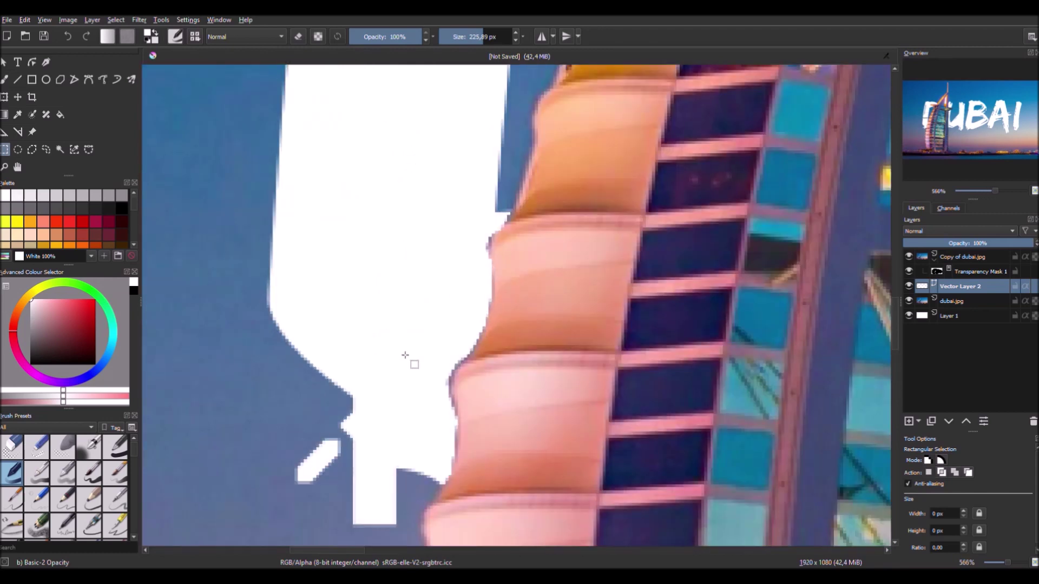
scroll(405, 355, down, 5)
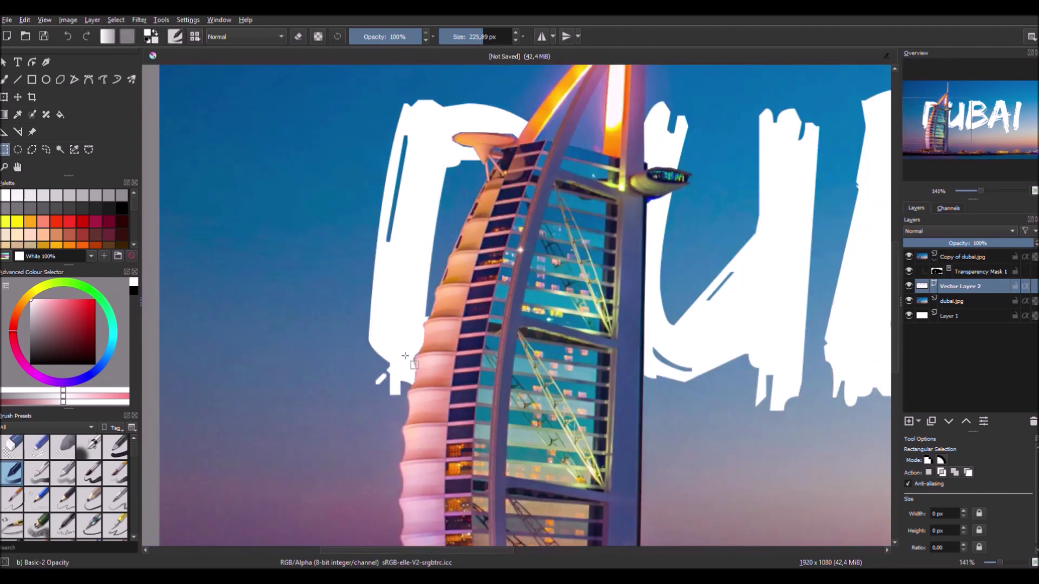
drag(544, 389, 470, 417)
scroll(440, 337, up, 1)
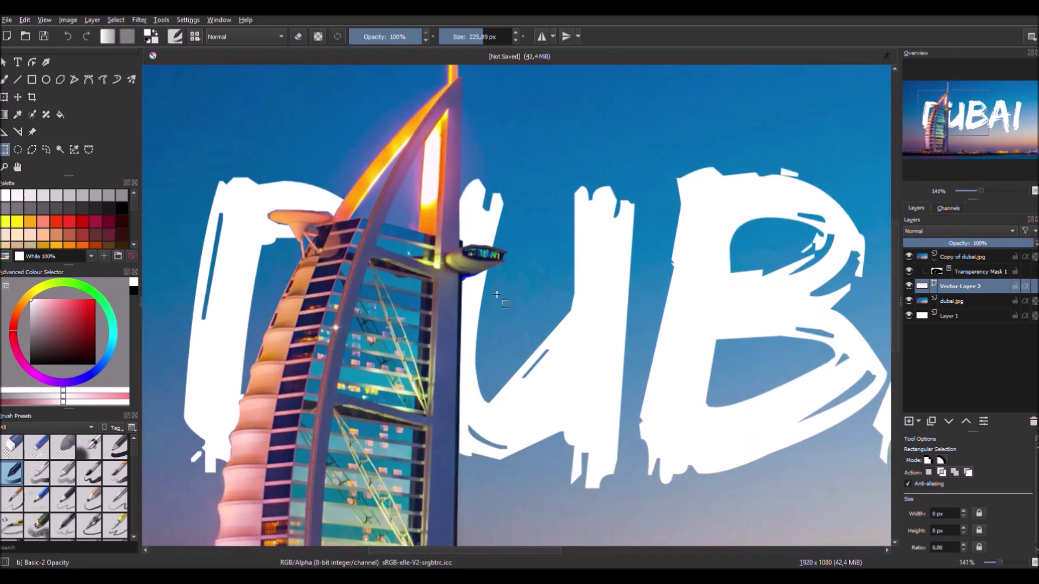
scroll(517, 279, down, 2)
drag(654, 406, 548, 390)
scroll(562, 397, down, 1)
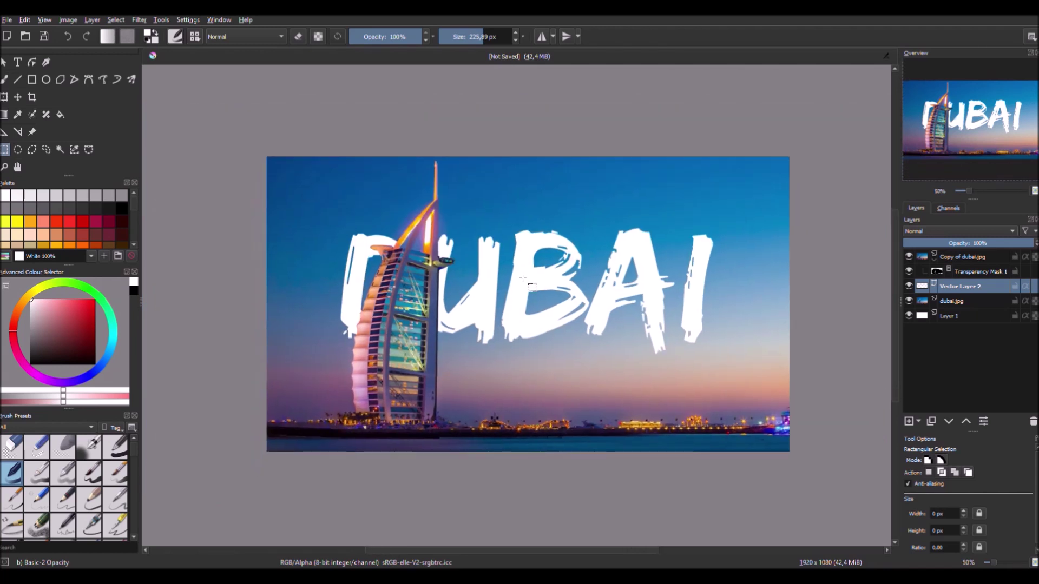